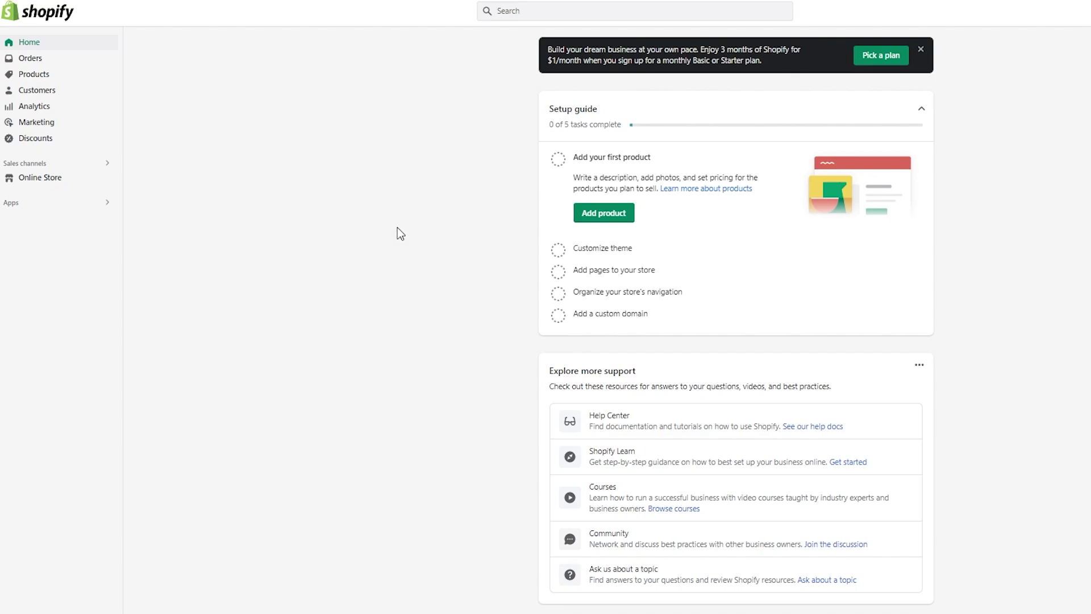
# - Open the Files section in the store's settings
pyautogui.scroll(-1, 212, 151)
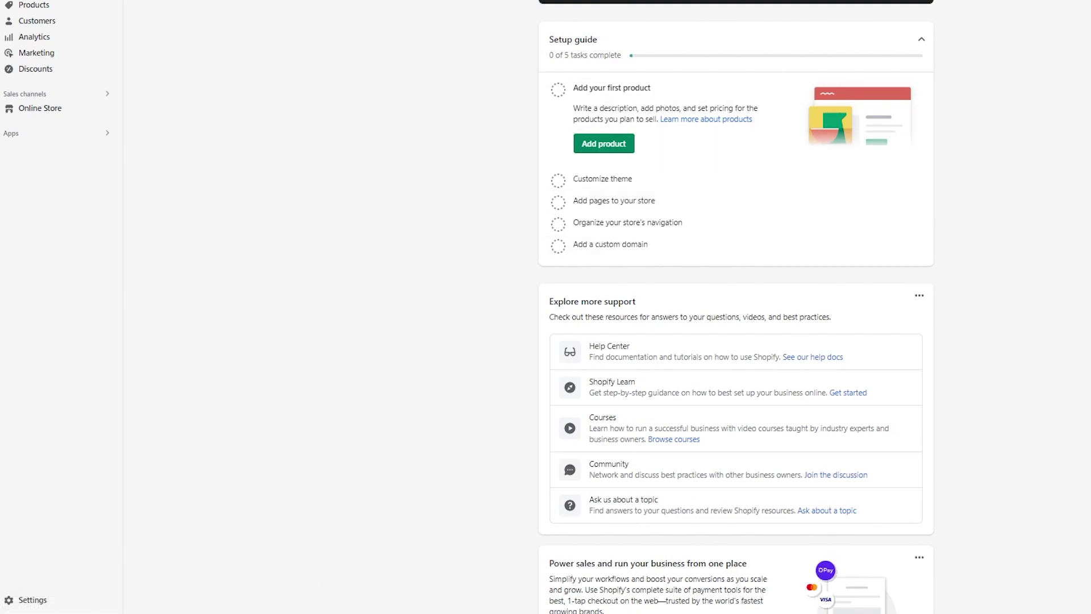
pyautogui.click(34, 602)
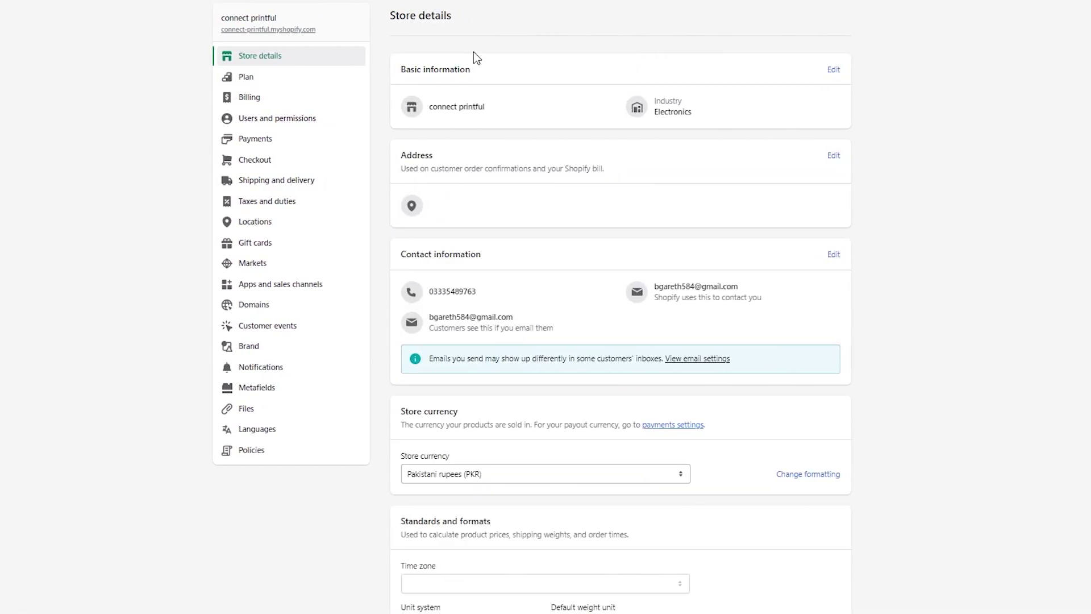
pyautogui.click(277, 412)
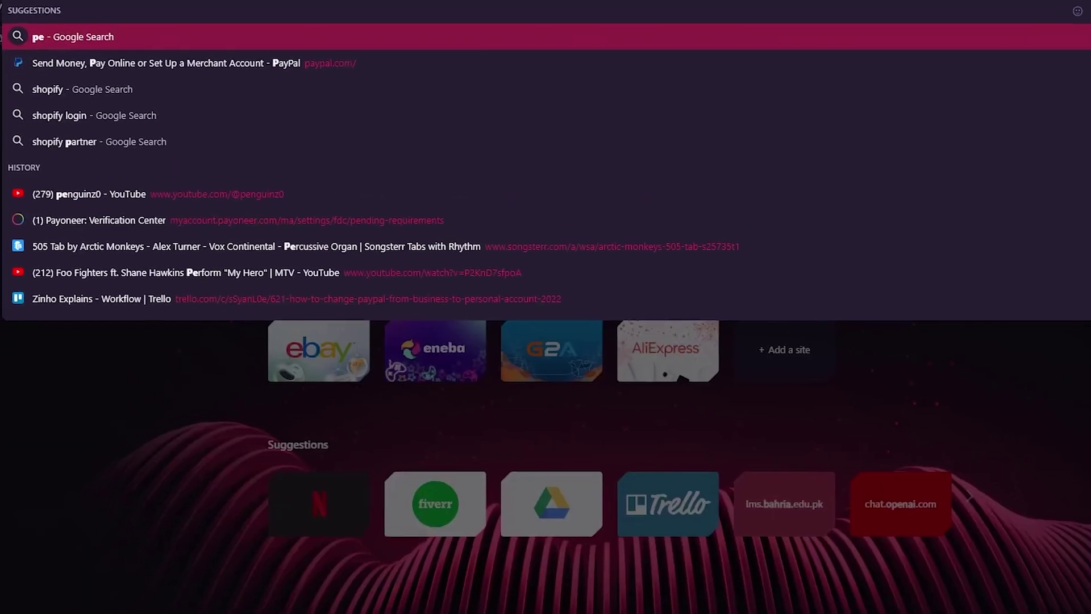
# - Search the web for pexels and open the Pexels free stock videos page
pyautogui.write('xe')
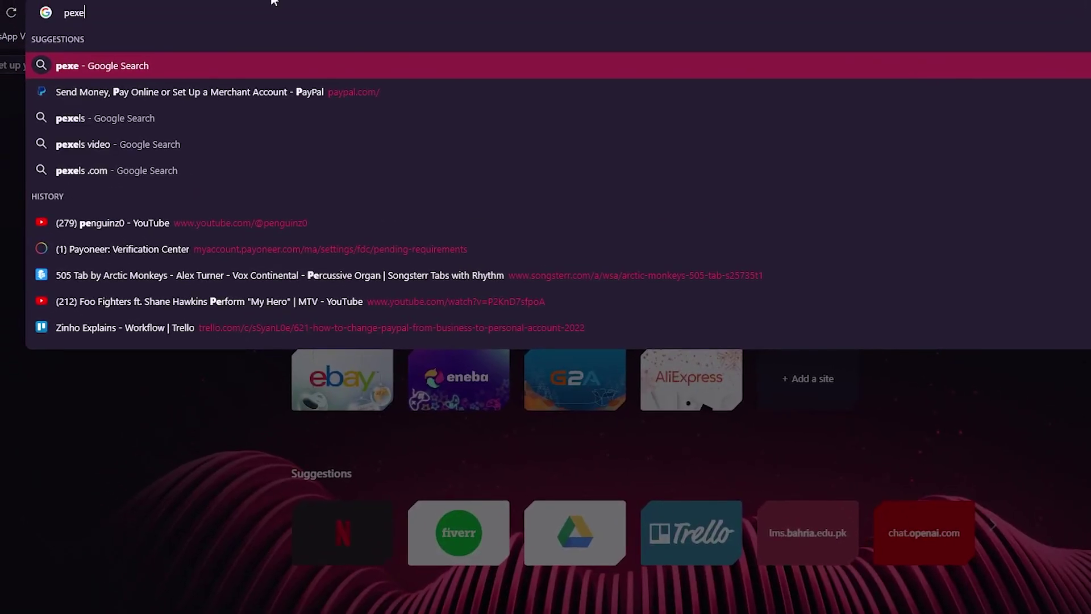
pyautogui.write('ls')
pyautogui.press('Return')
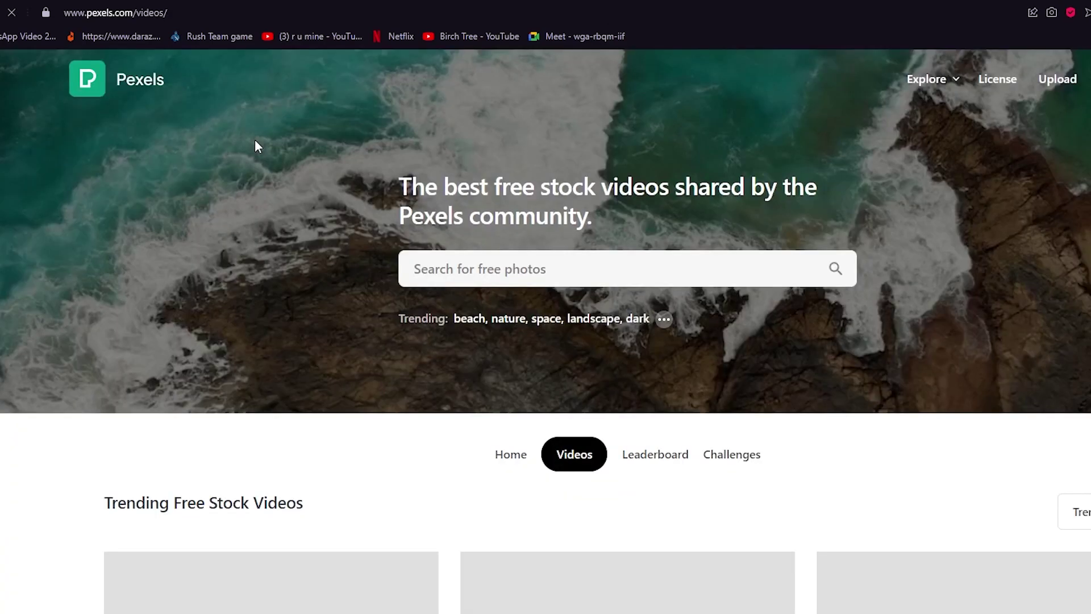
# - Download the coastline sunset video from the trending free stock videos and dismiss the donation prompt
pyautogui.scroll(-10, 545, 237)
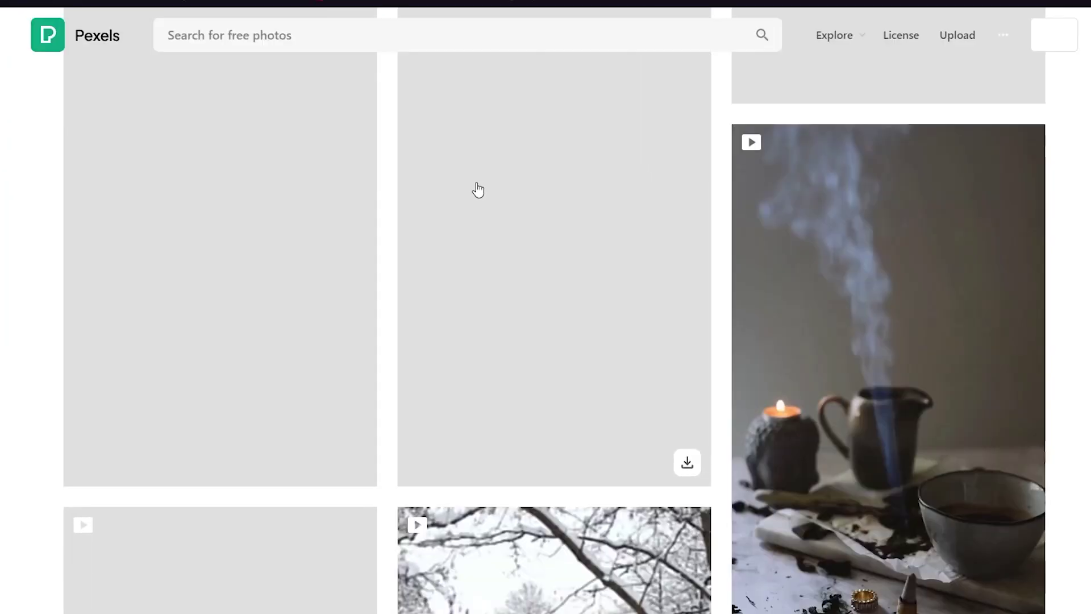
pyautogui.scroll(5, 477, 190)
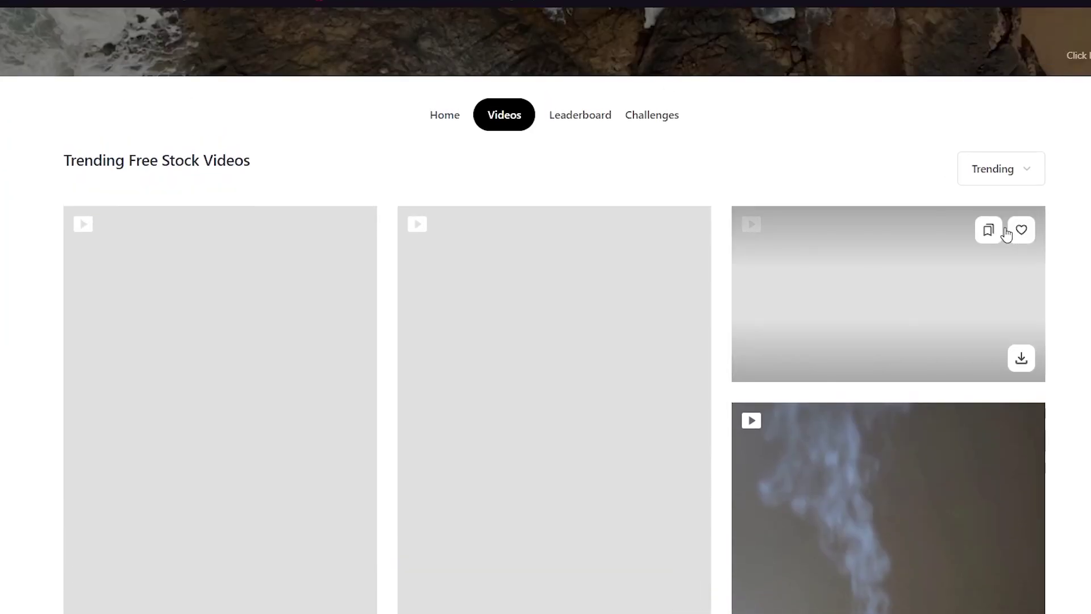
pyautogui.click(1017, 366)
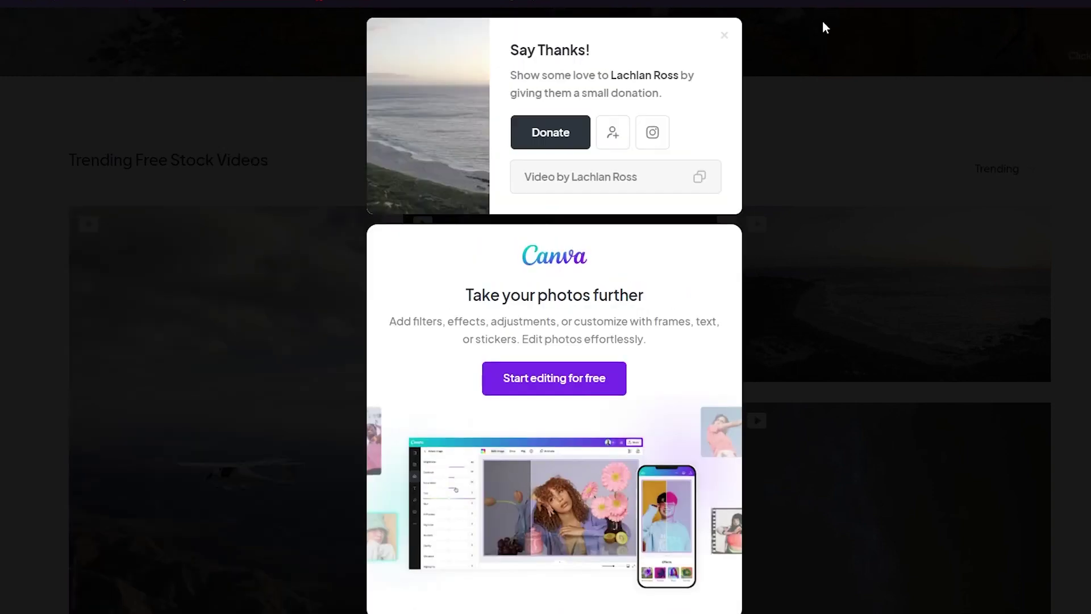
pyautogui.click(727, 39)
pyautogui.moveTo(923, 297)
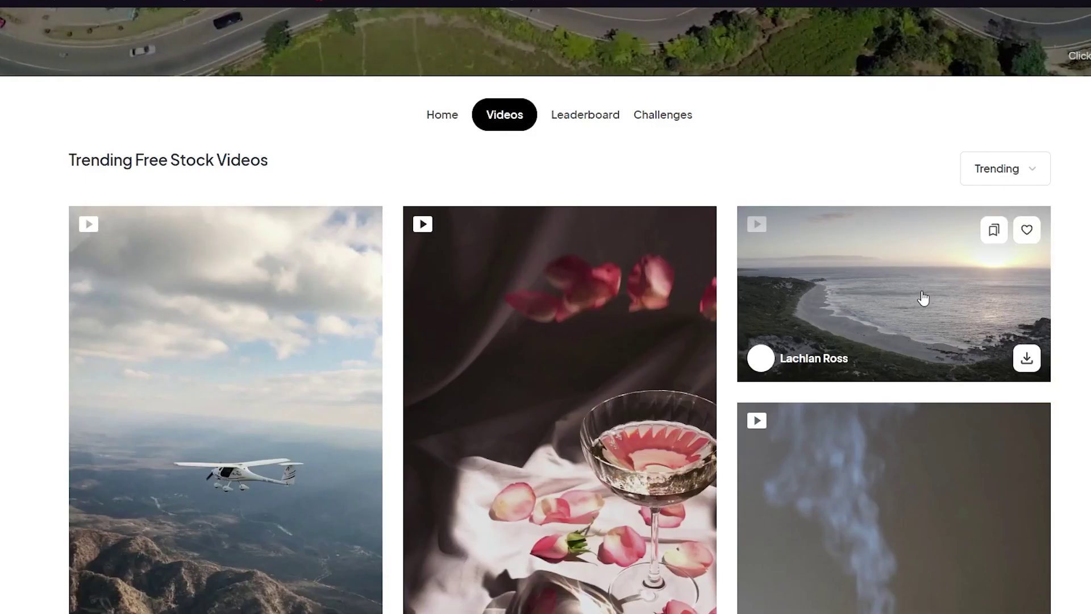
# - Search the Pexels stock photos for landscape and download the photo of the turquoise mountain lake
pyautogui.click(448, 118)
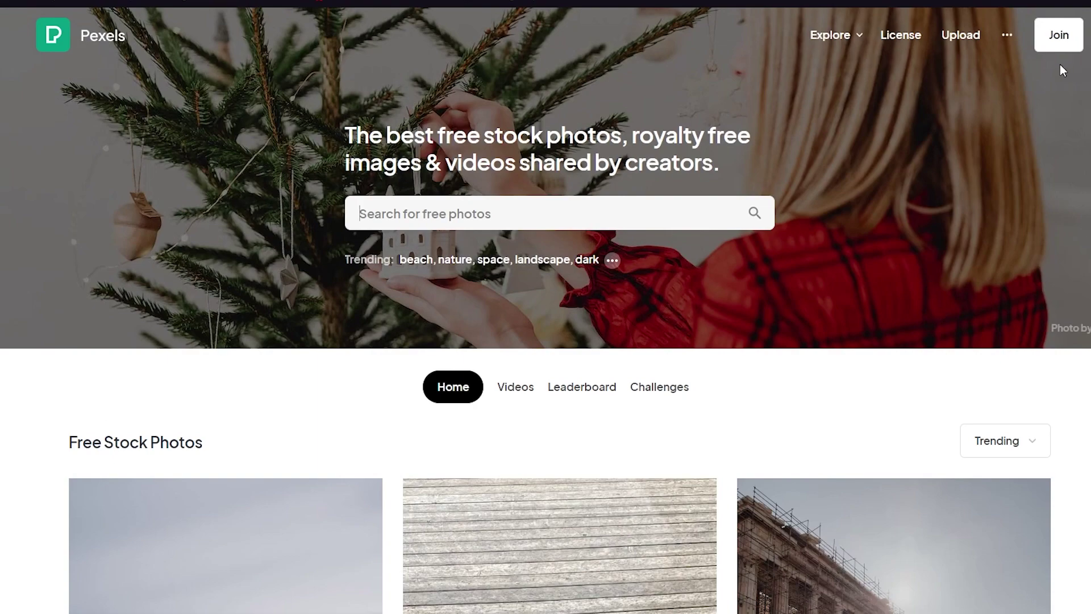
pyautogui.click(536, 216)
pyautogui.write('landscape')
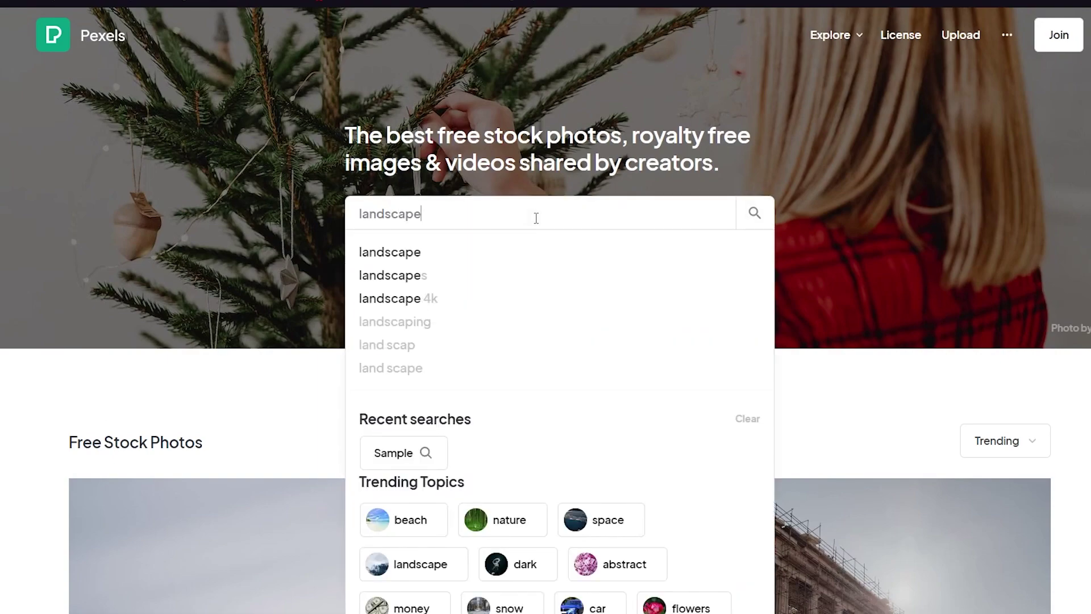
pyautogui.press('Return')
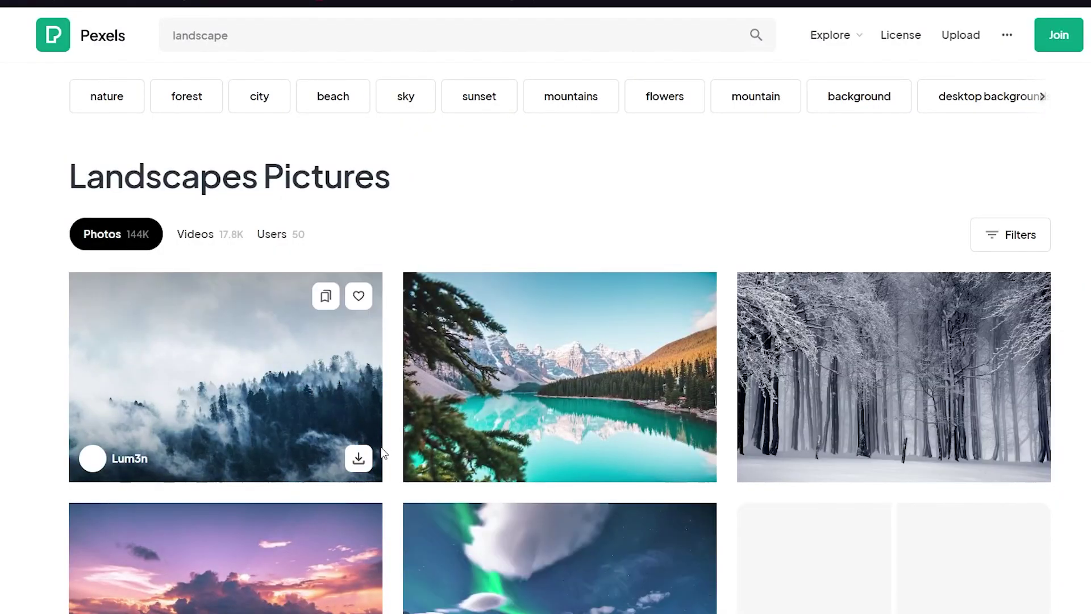
pyautogui.click(693, 458)
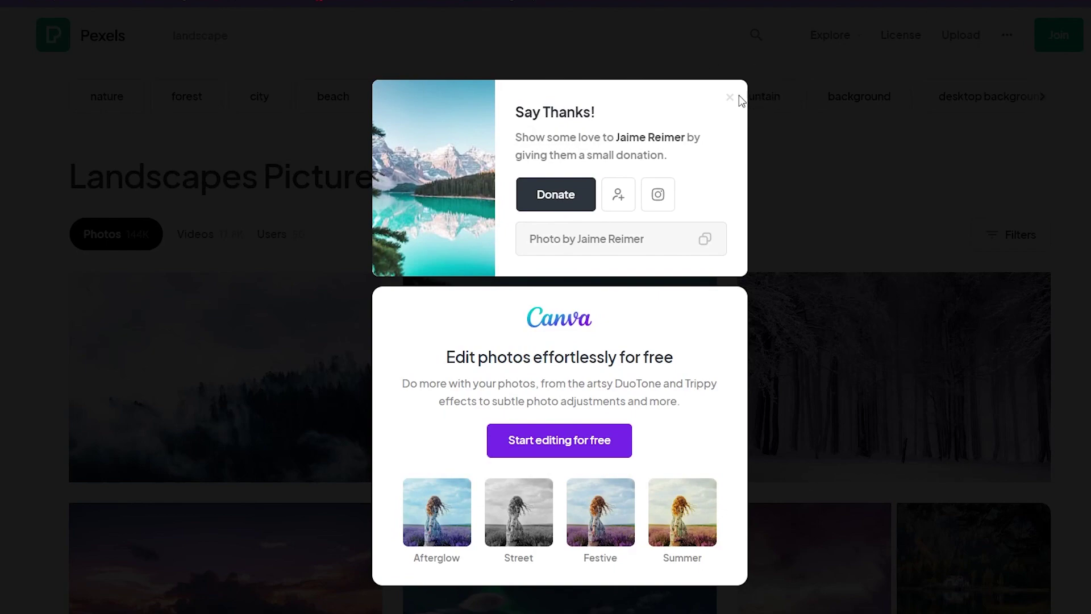
pyautogui.click(729, 98)
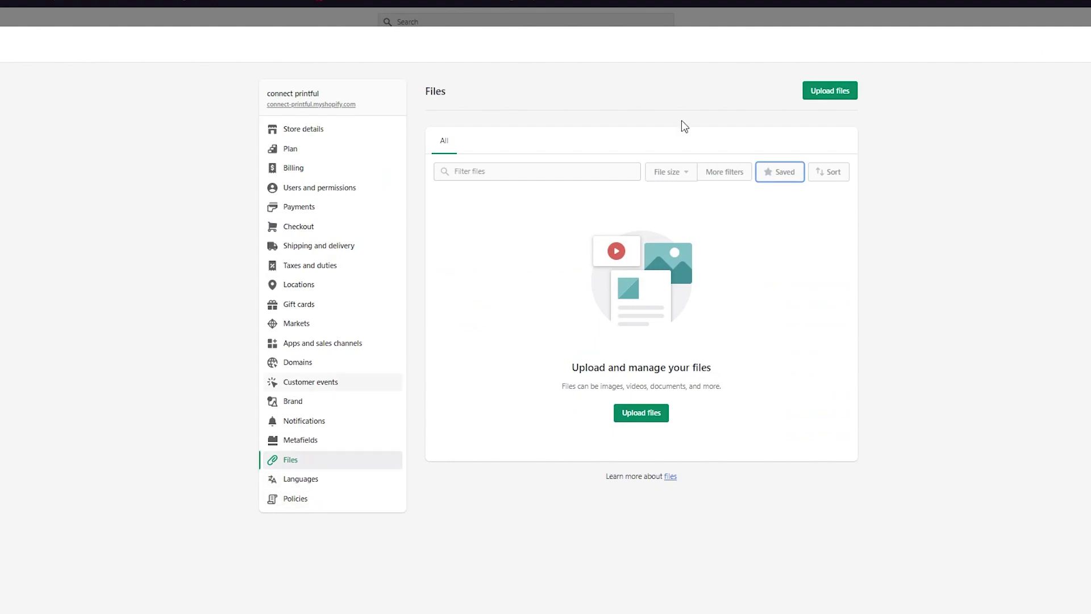
# - Upload the downloaded lake photo and coastline video together to the Shopify store's files
pyautogui.click(839, 94)
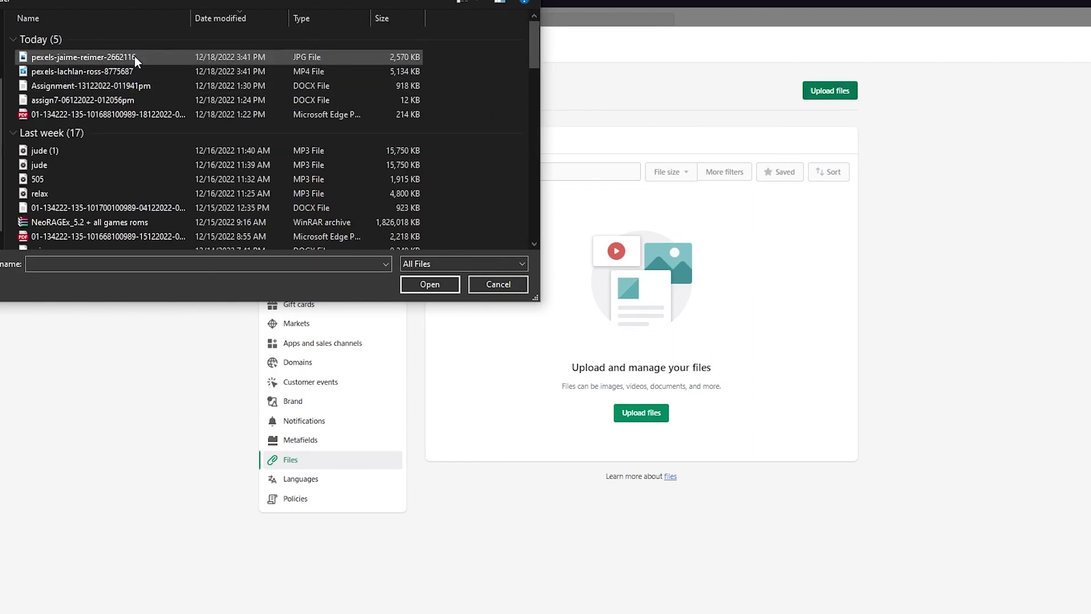
pyautogui.click(137, 59)
pyautogui.keyDown('ctrl'); pyautogui.click(151, 72); pyautogui.keyUp('ctrl')
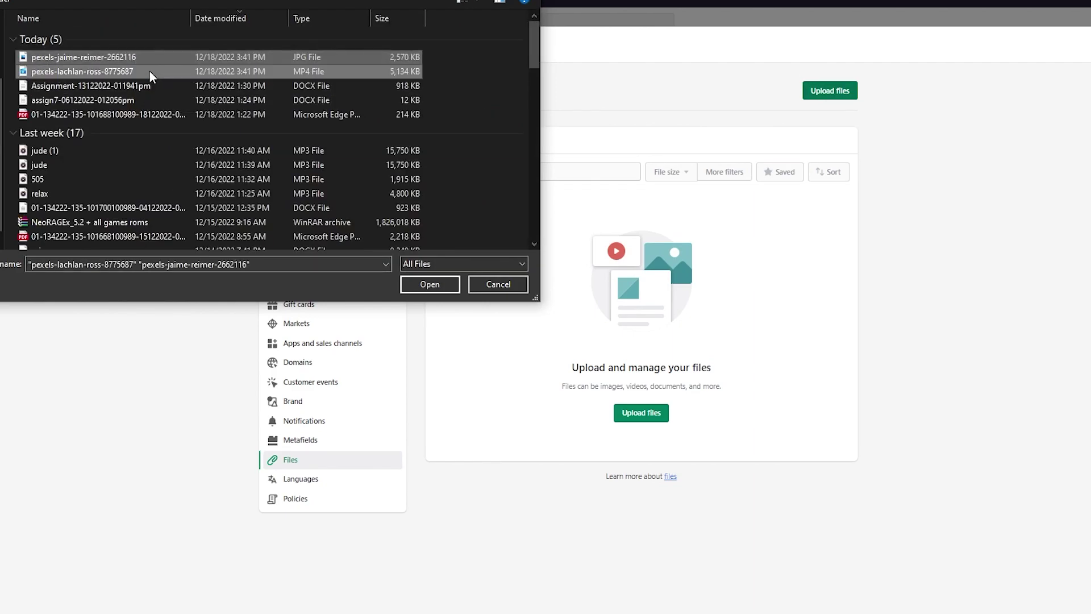
pyautogui.click(431, 283)
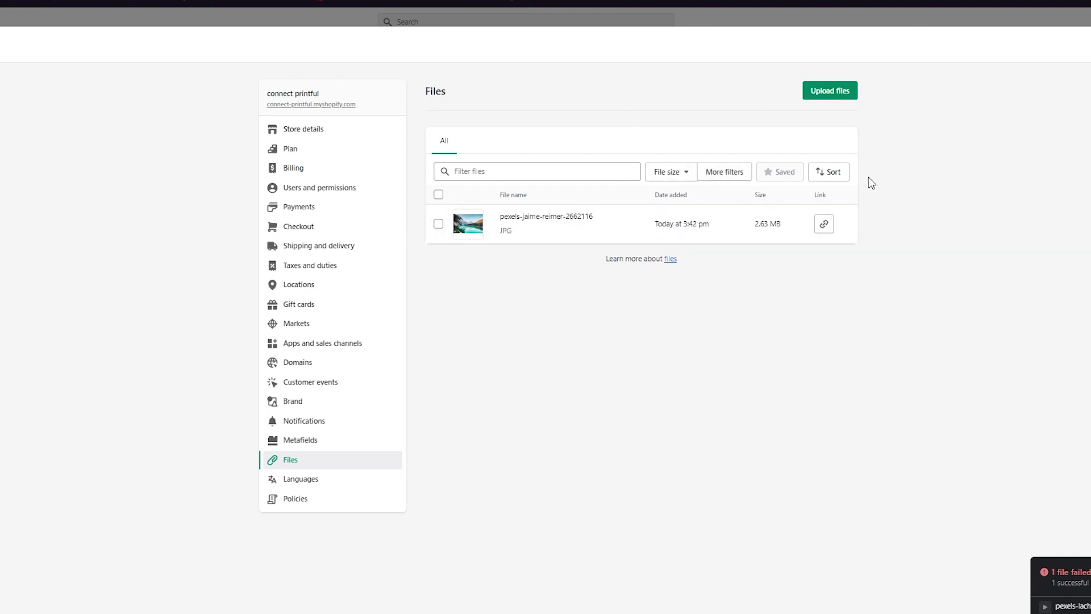
# - Copy the link of the uploaded lake photo and leave the store settings
pyautogui.click(825, 226)
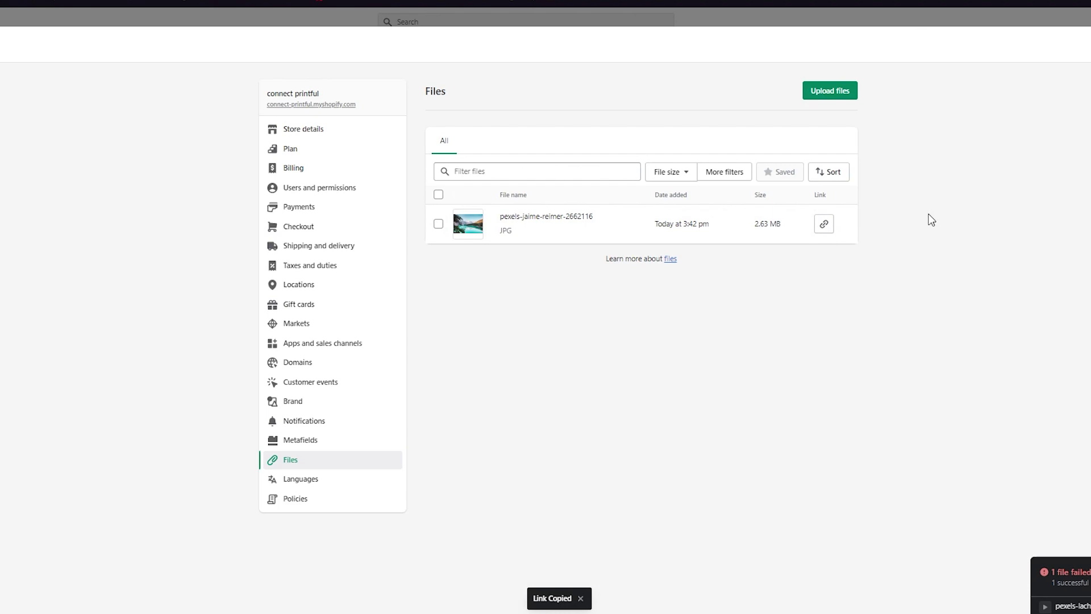
pyautogui.press('Escape')
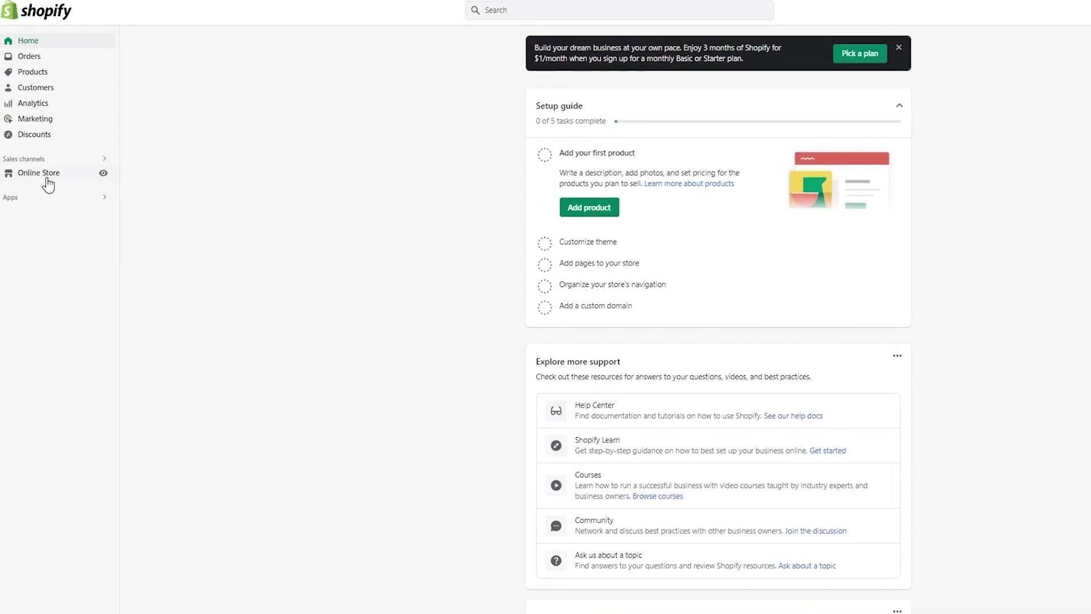
# - Duplicate the current Dawn theme from the online store's themes
pyautogui.click(45, 178)
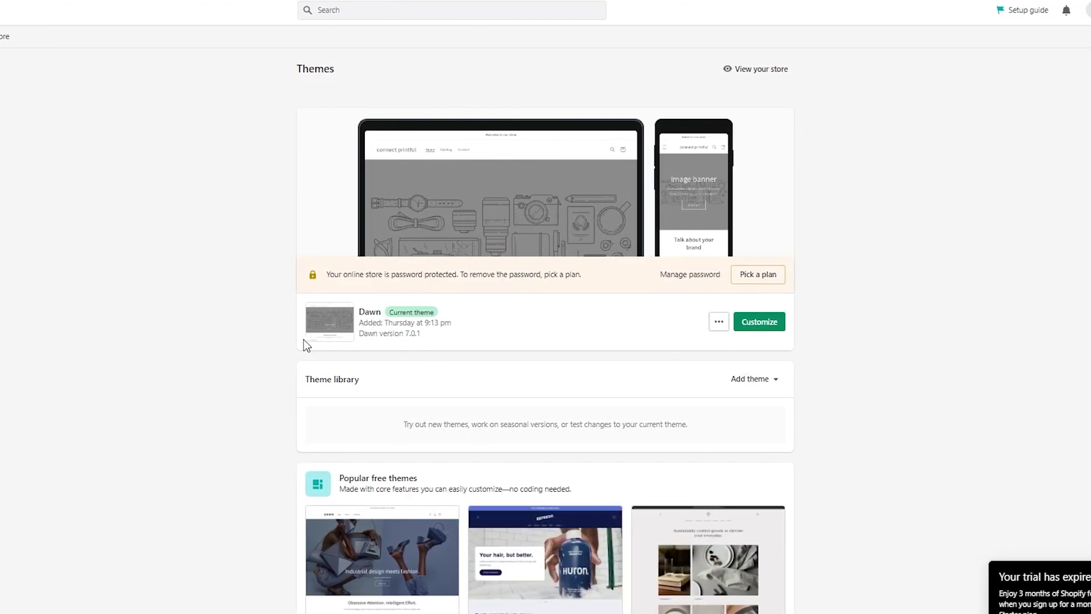
pyautogui.click(719, 327)
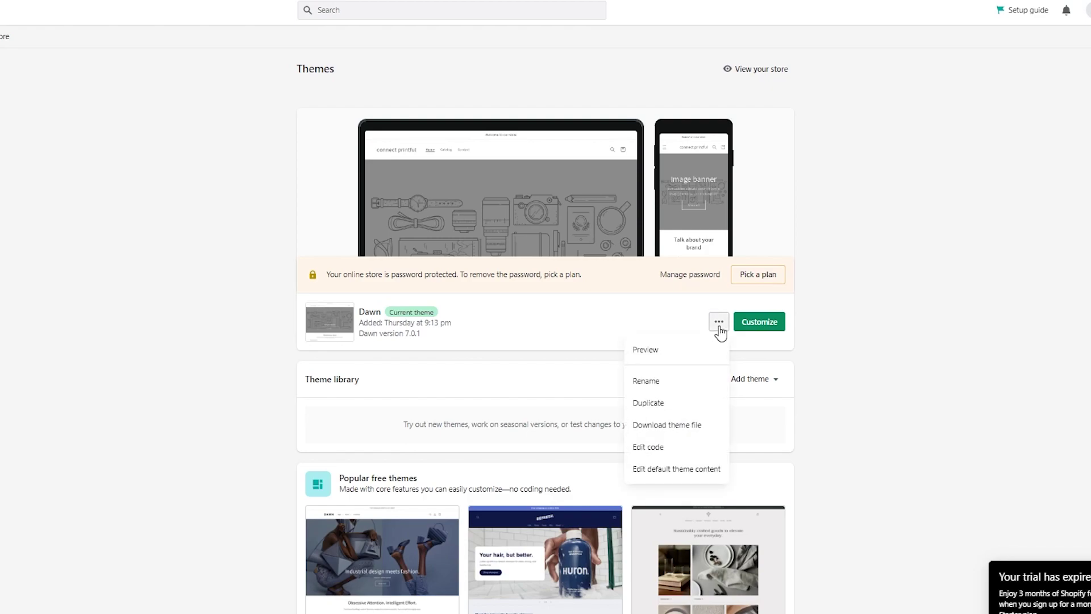
pyautogui.click(684, 403)
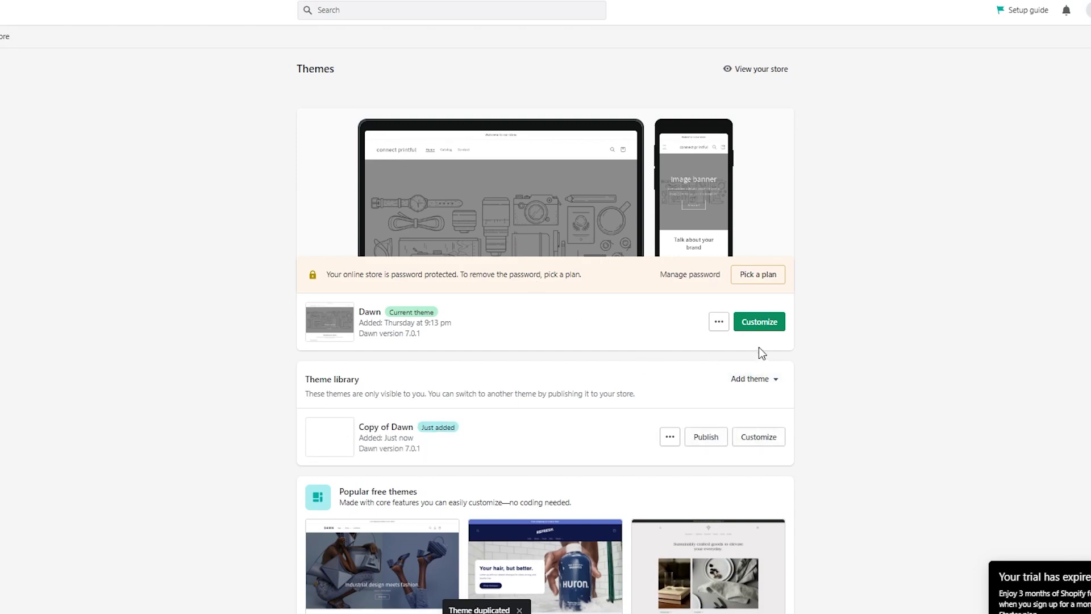
# - Open the code of the current Dawn theme and add a new section file named video-background
pyautogui.click(721, 323)
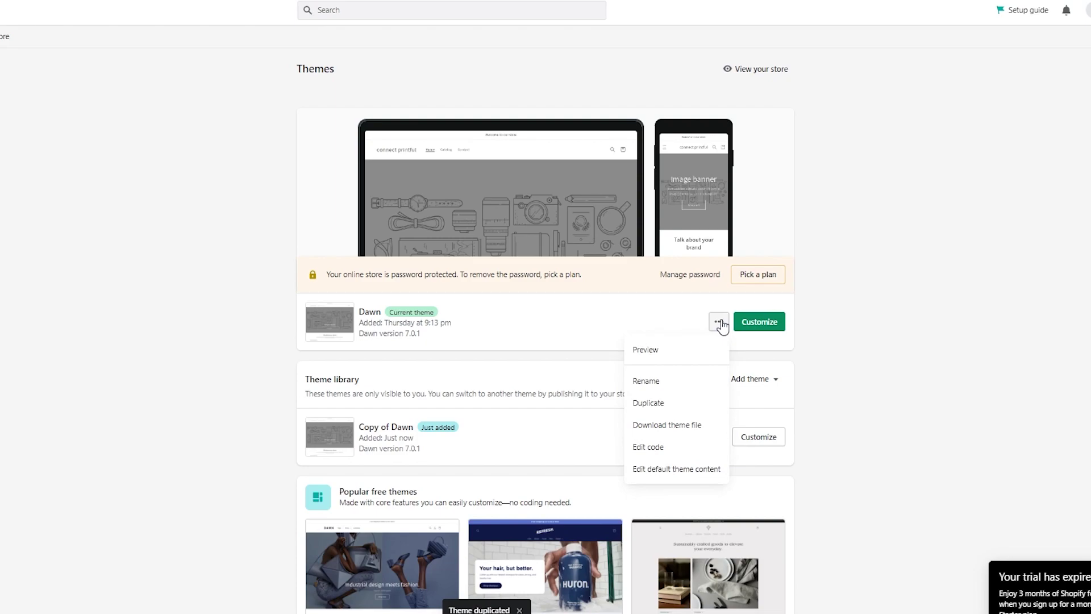
pyautogui.click(671, 446)
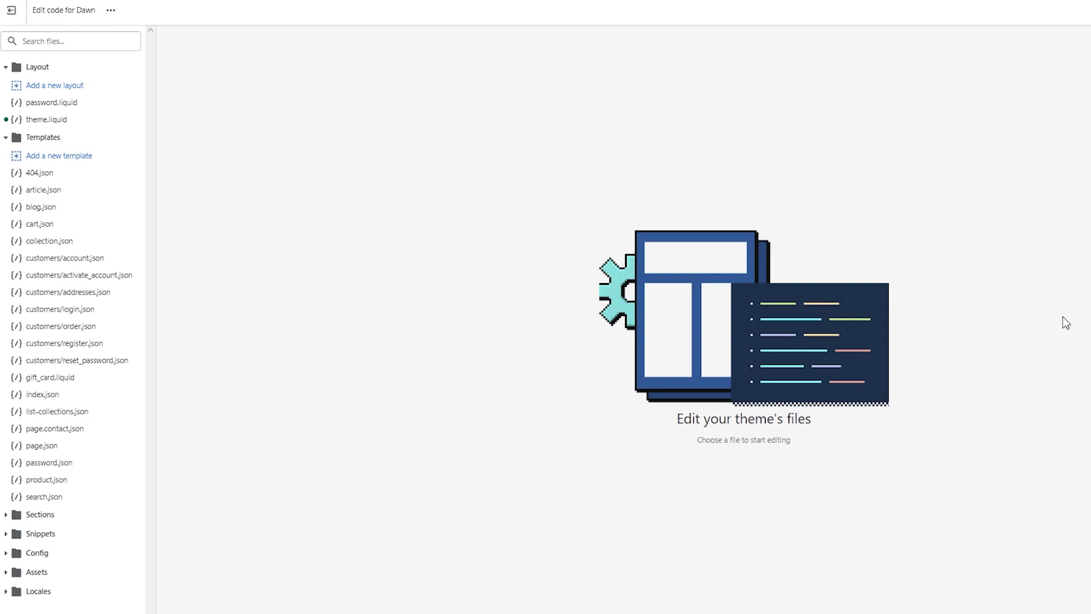
pyautogui.click(7, 514)
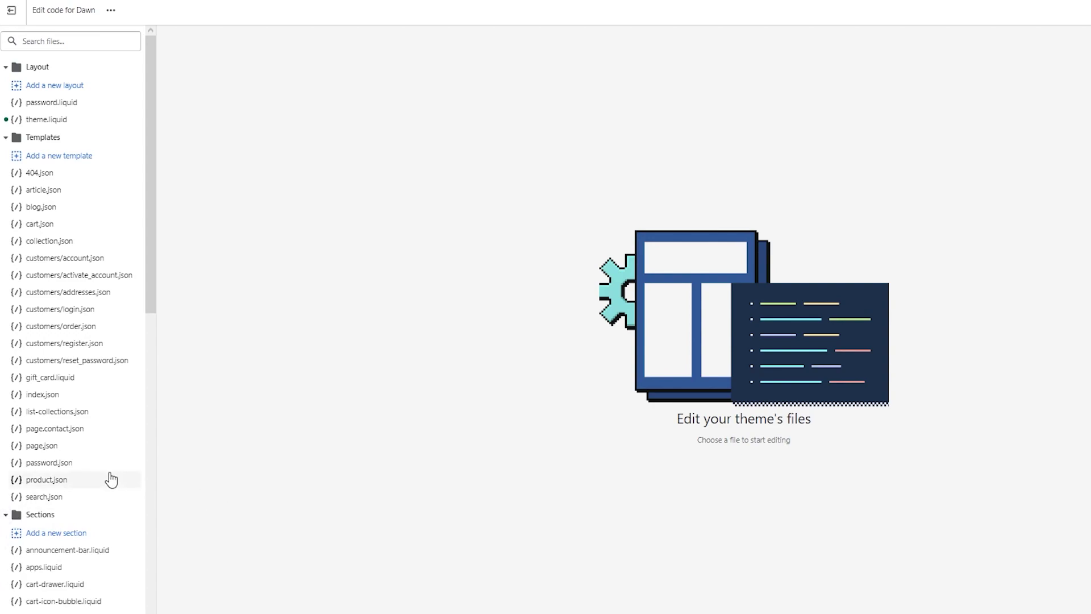
pyautogui.click(52, 537)
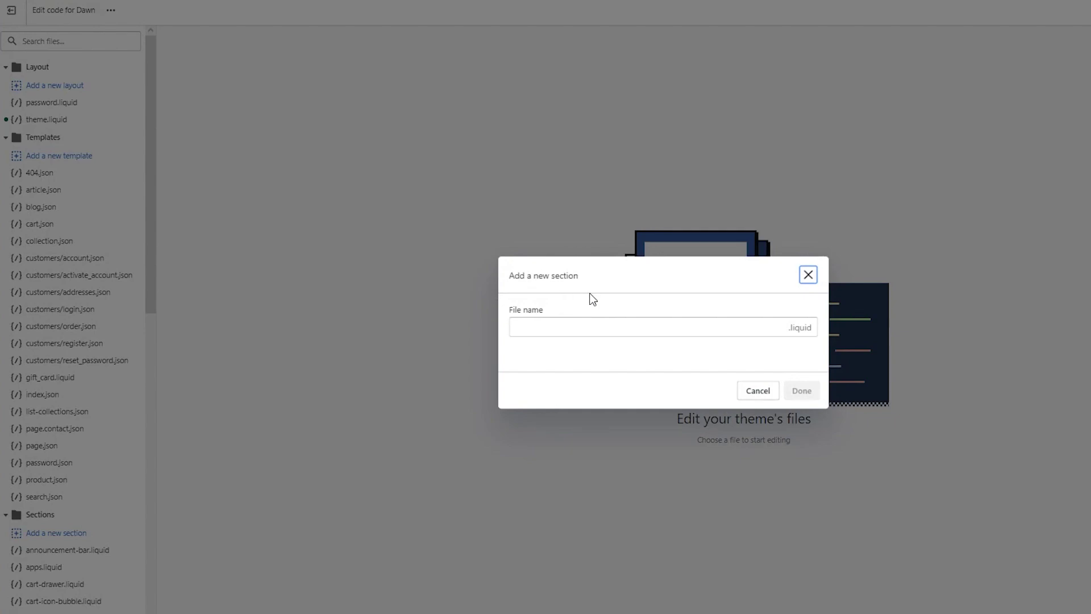
pyautogui.click(574, 328)
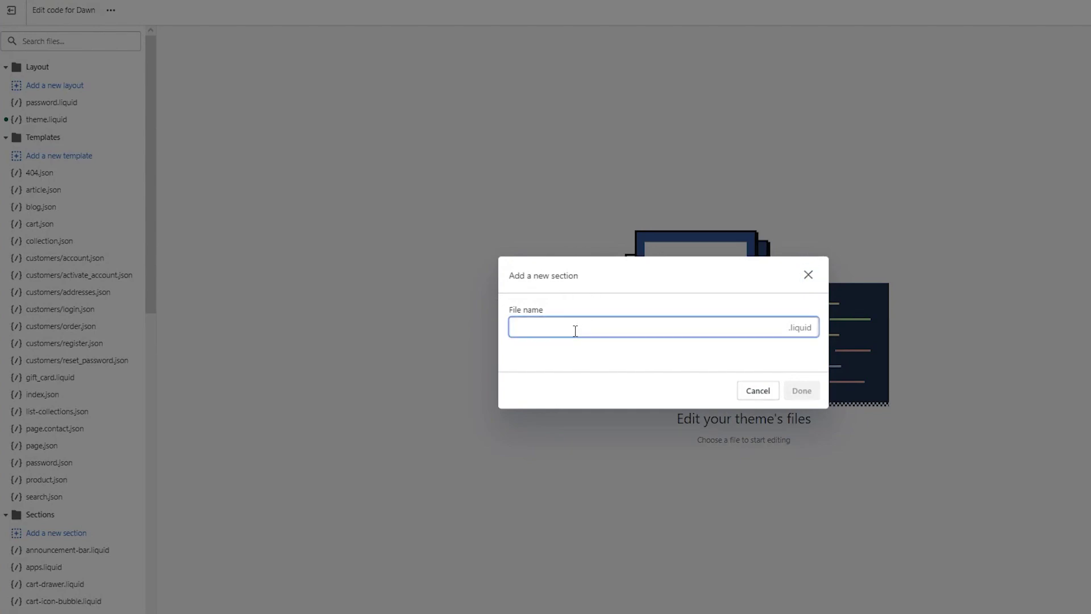
pyautogui.write('video-background')
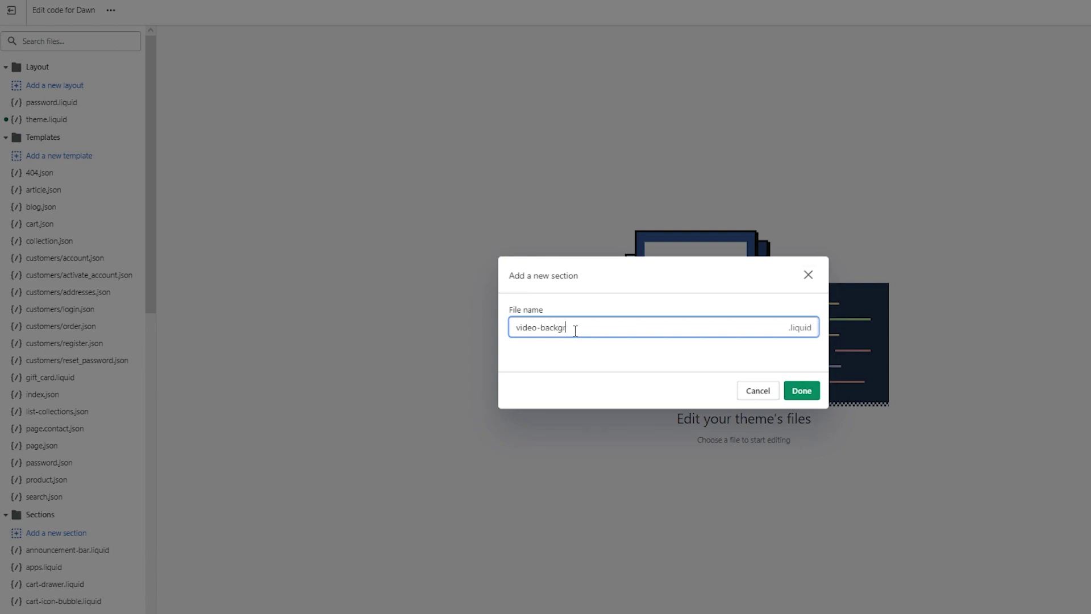
pyautogui.click(805, 392)
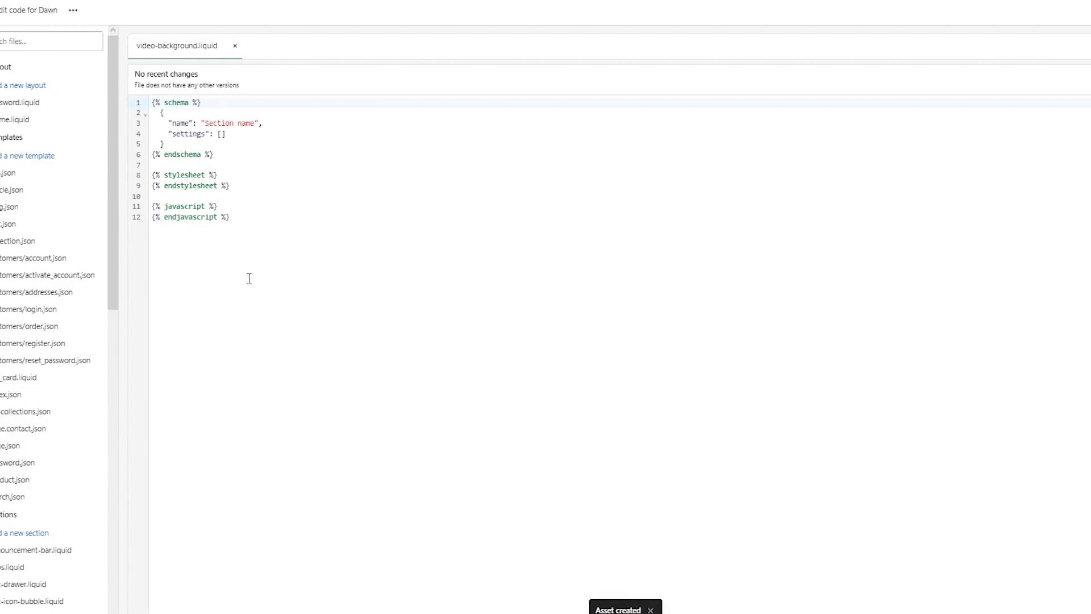
# - Delete all of the default code in video-background.liquid
pyautogui.hotkey('ctrl', 'End')
pyautogui.hotkey('ctrl', 'a')
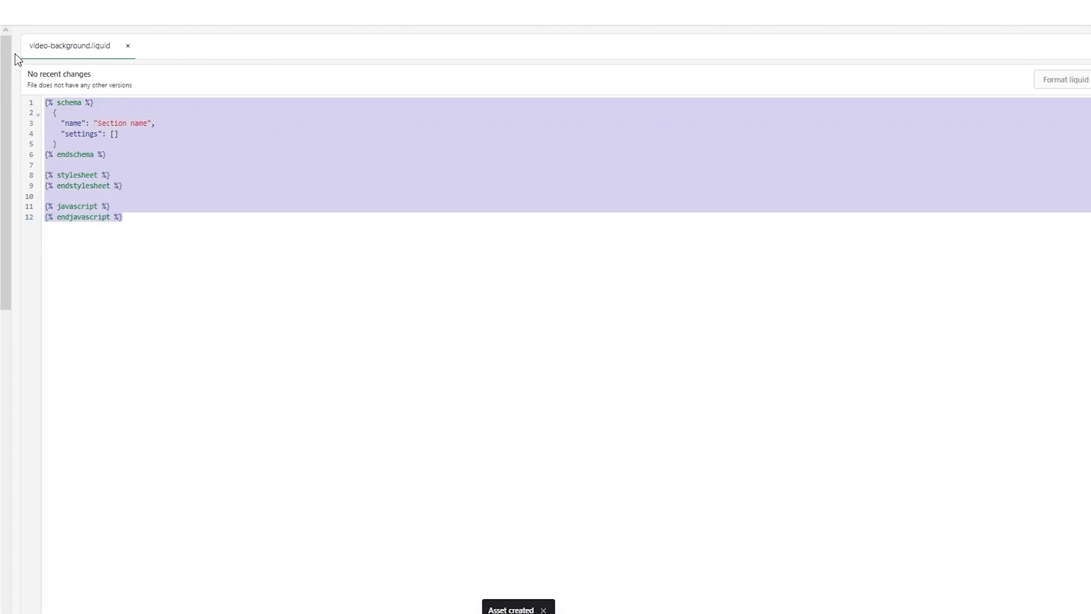
pyautogui.press('BackSpace')
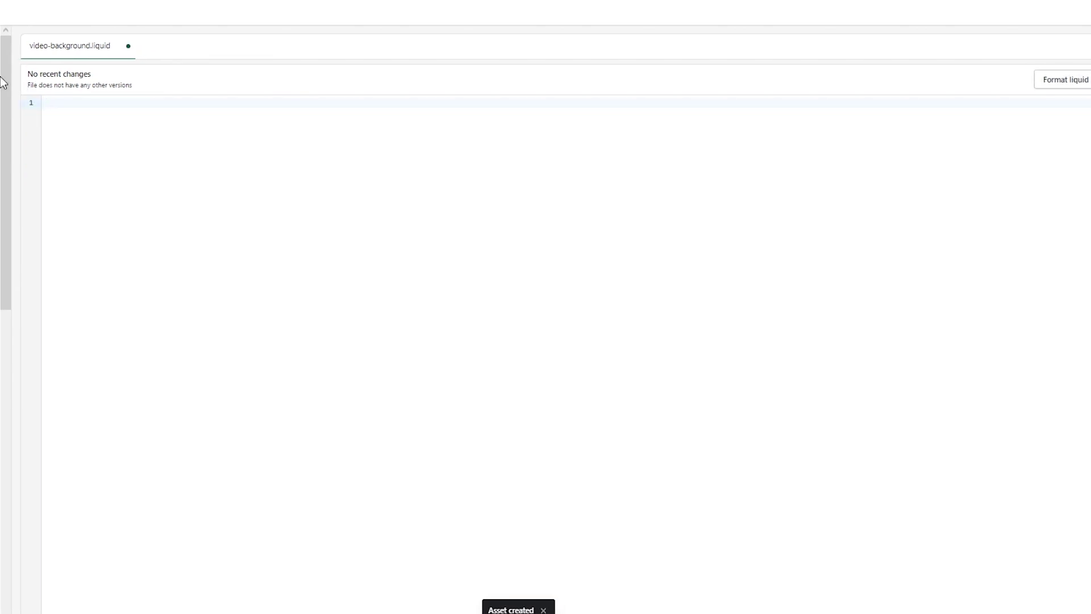
# - Switch to the shared Shopify Code for Video Banner document and copy its entire contents
pyautogui.hotkey('alt', 'Tab')
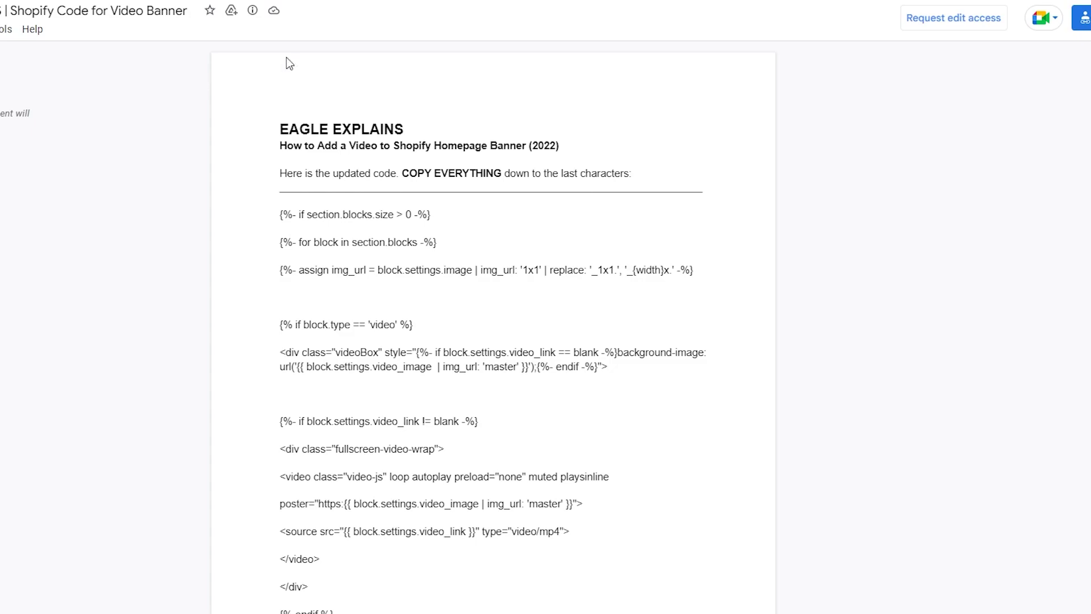
pyautogui.scroll(-2, 565, 207)
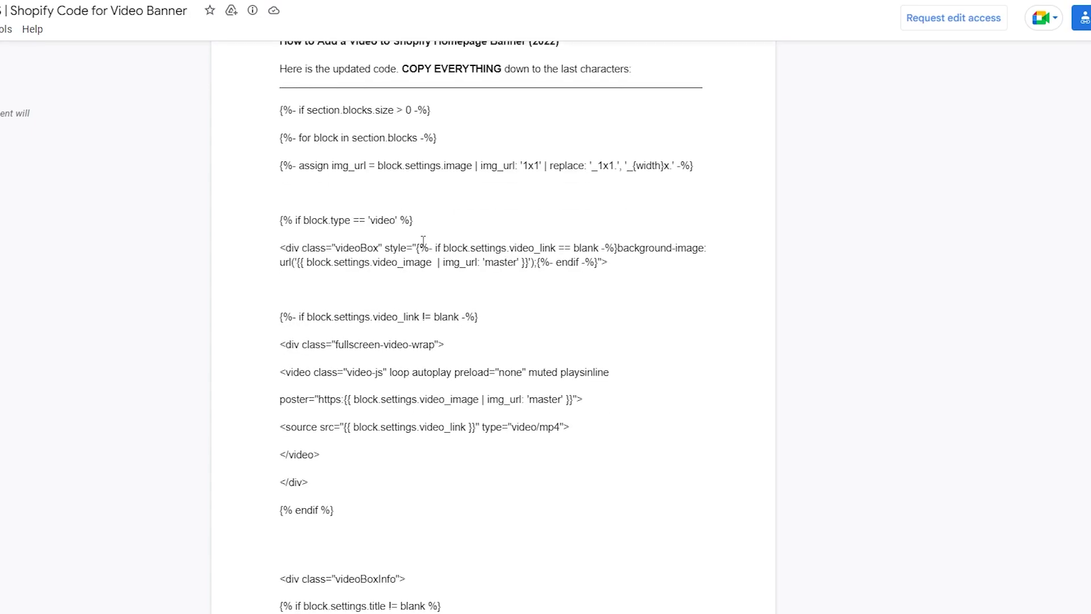
pyautogui.hotkey('ctrl', 'a')
pyautogui.scroll(15, 519, 460)
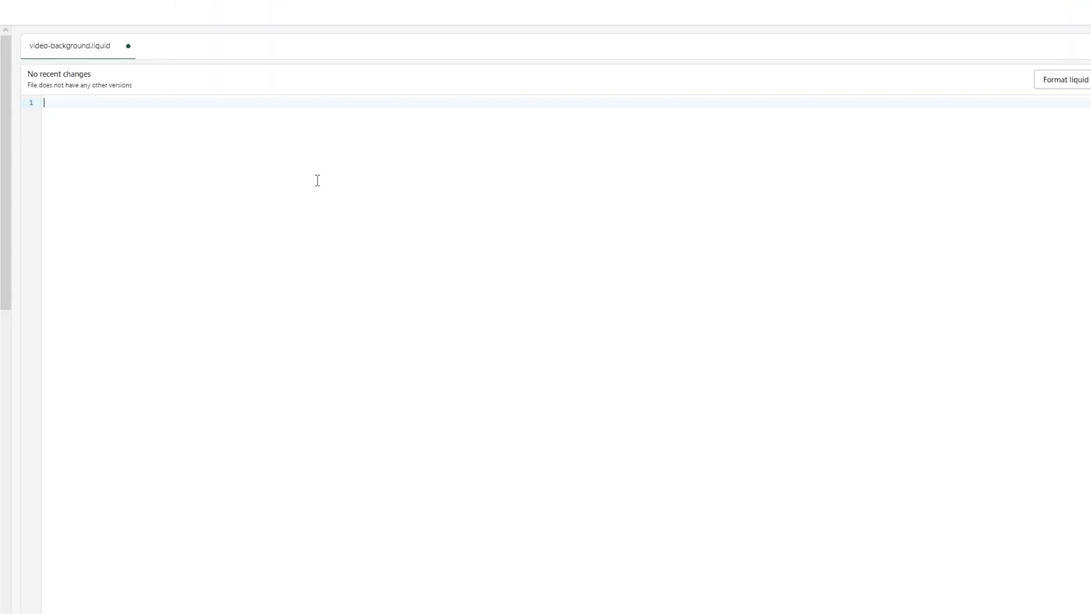
# - Fill video-background.liquid with the copied banner code, replacing the image link pasted there by mistake
pyautogui.hotkey('ctrl', 'v')
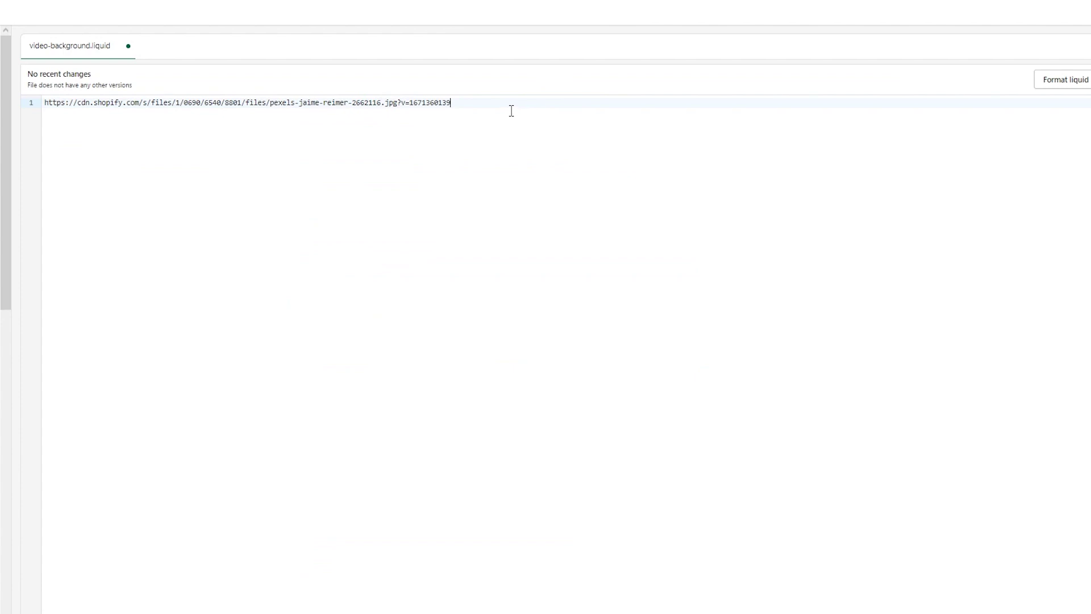
pyautogui.hotkey('ctrl', 'a')
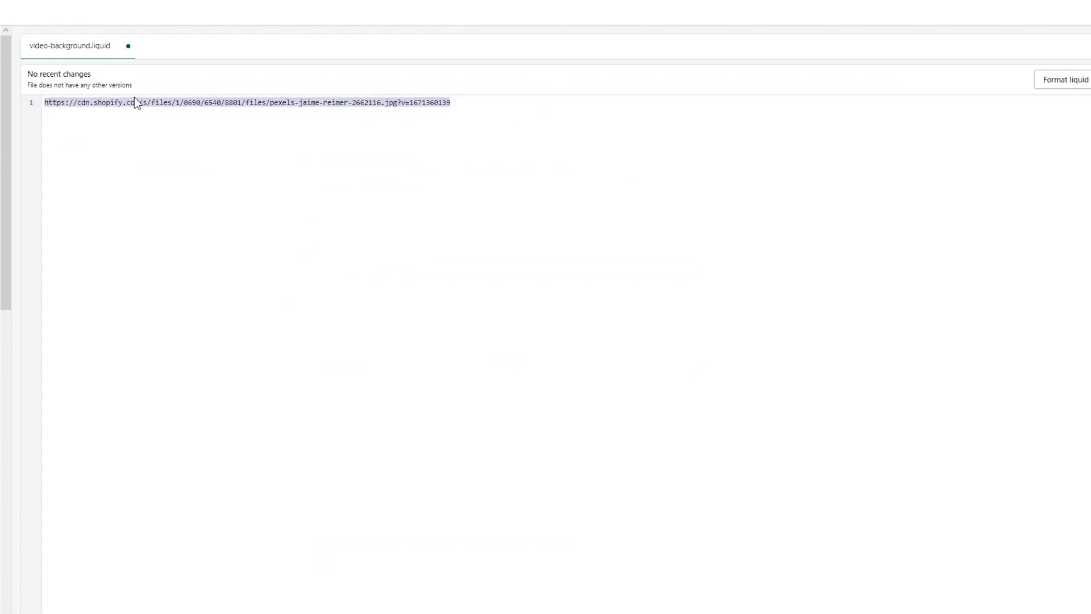
pyautogui.hotkey('ctrl', 'v')
pyautogui.scroll(10, 178, 188)
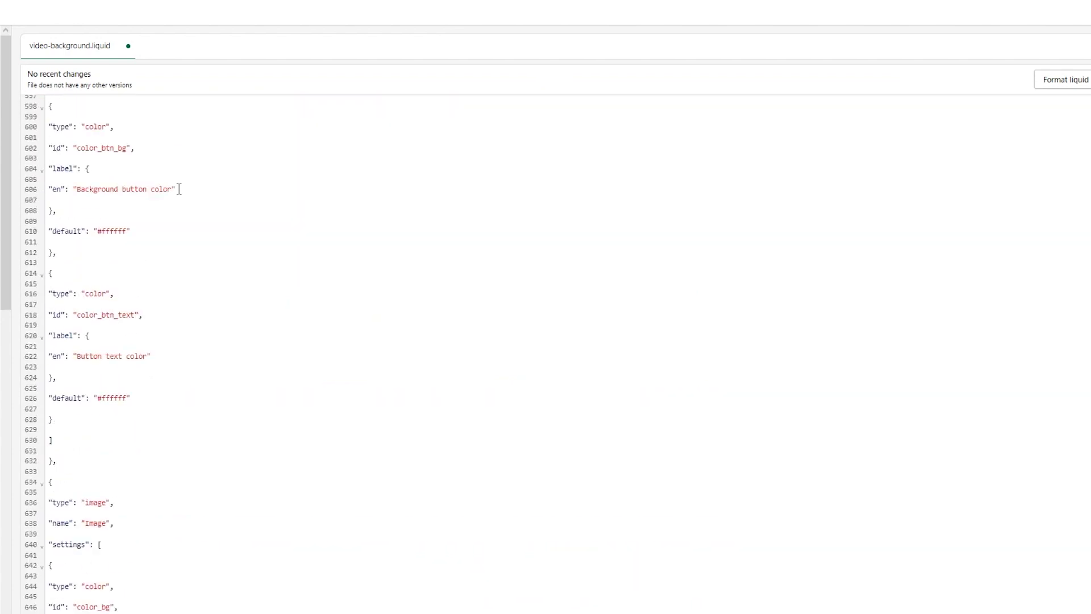
pyautogui.scroll(20, 179, 189)
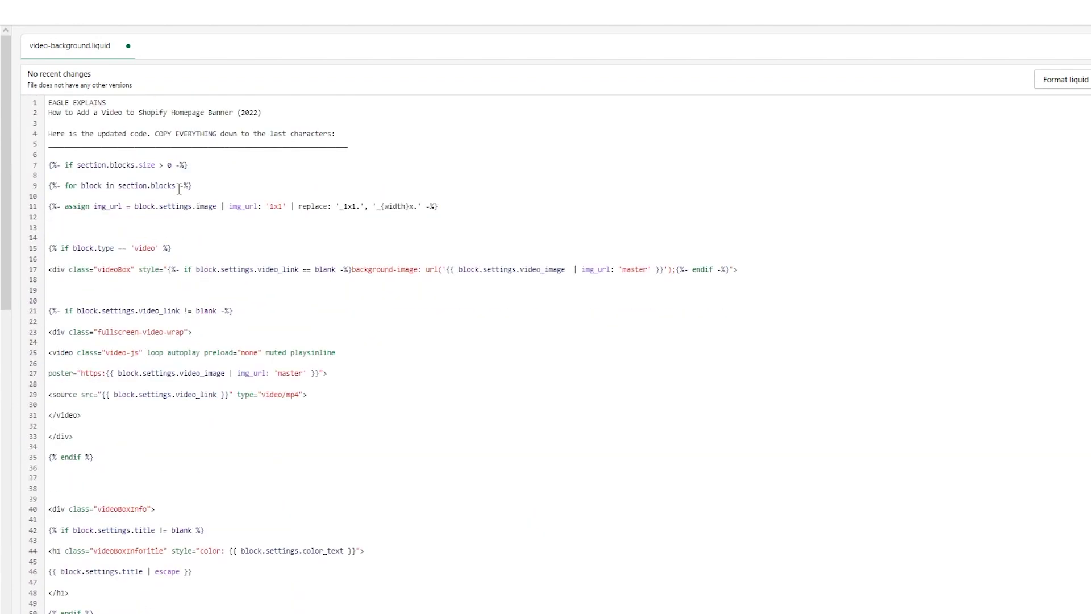
# - Remove the document's title, instruction and blank lines above the first line of code in video-background.liquid and save the file
pyautogui.moveTo(364, 143); pyautogui.dragTo(52, 69)
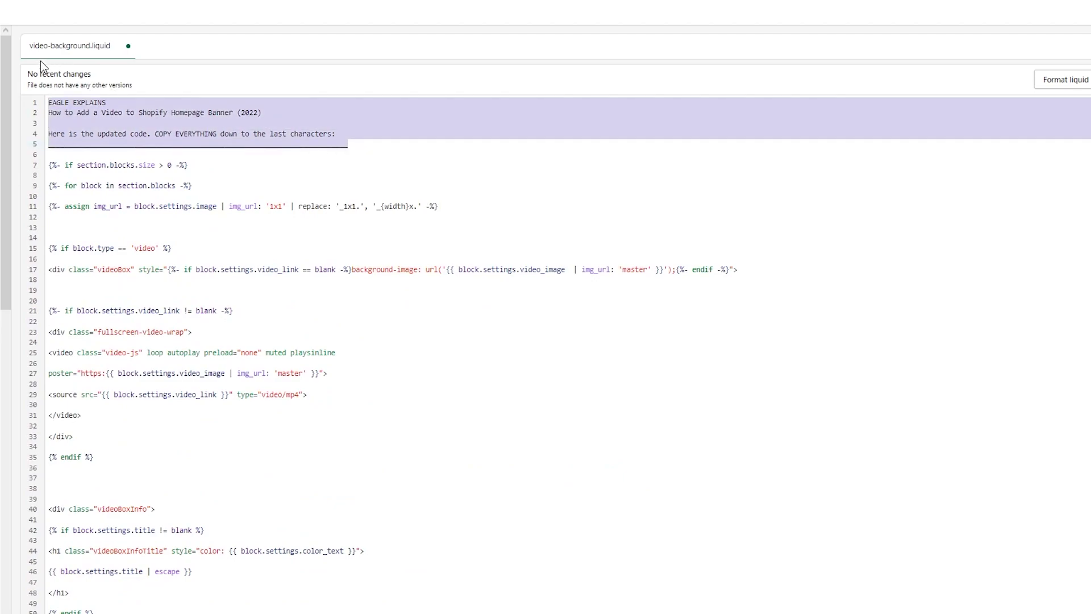
pyautogui.press('BackSpace')
pyautogui.press('Down')
pyautogui.press('Down')
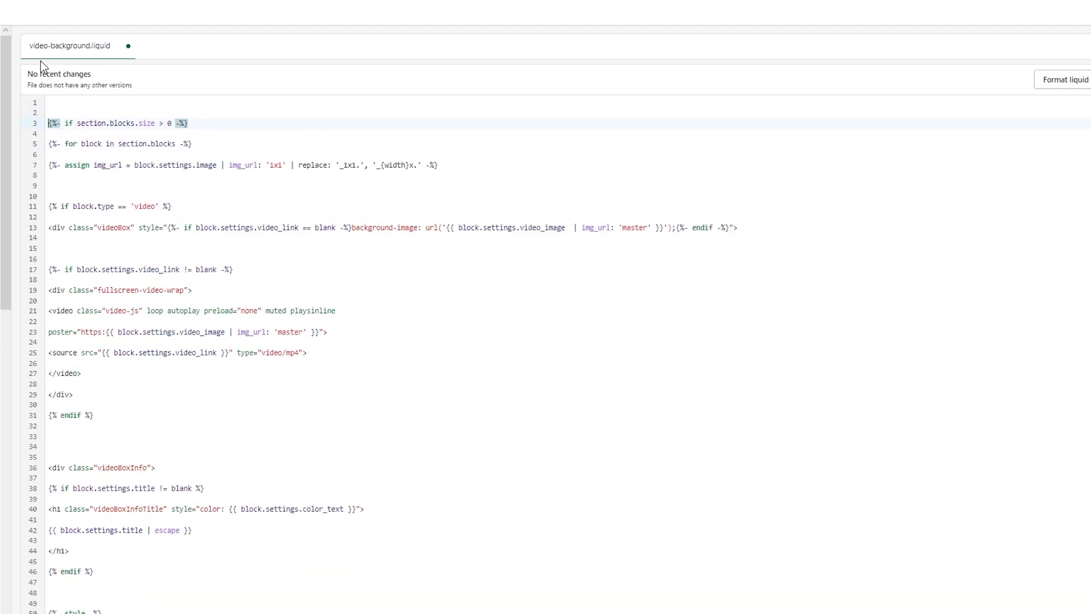
pyautogui.press('BackSpace')
pyautogui.press('BackSpace')
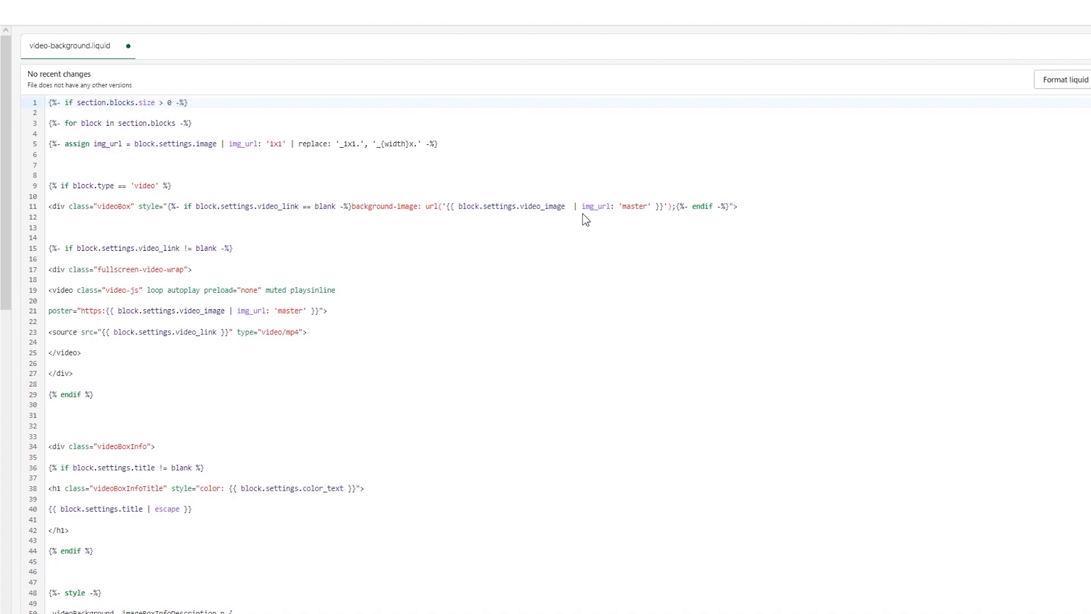
pyautogui.hotkey('ctrl', 's')
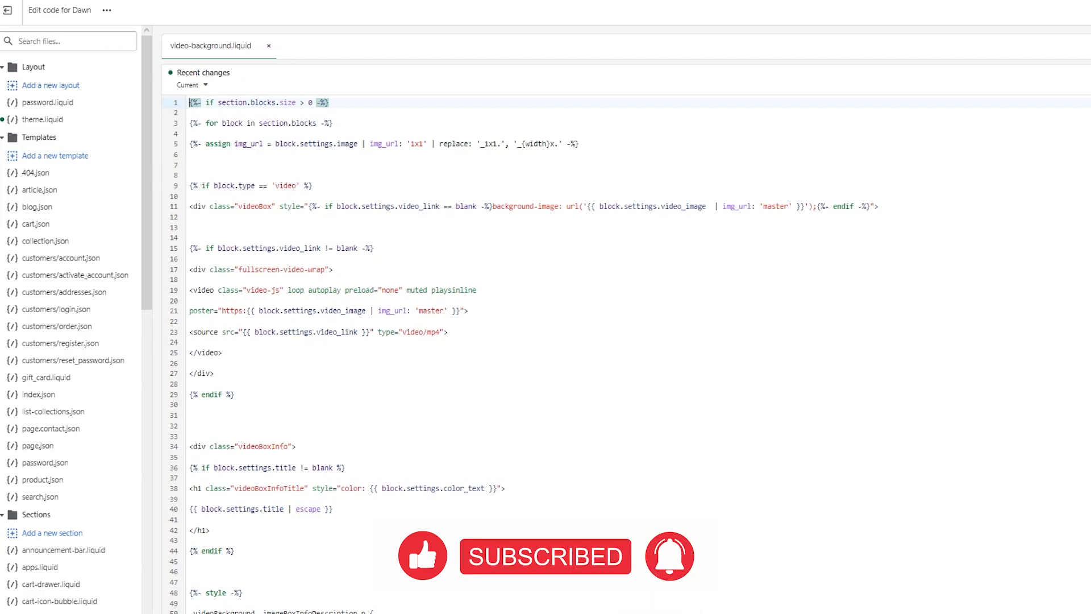
# - Leave the code editor, open the current Dawn theme for customizing and hide the home page's Image banner section
pyautogui.click(7, 10)
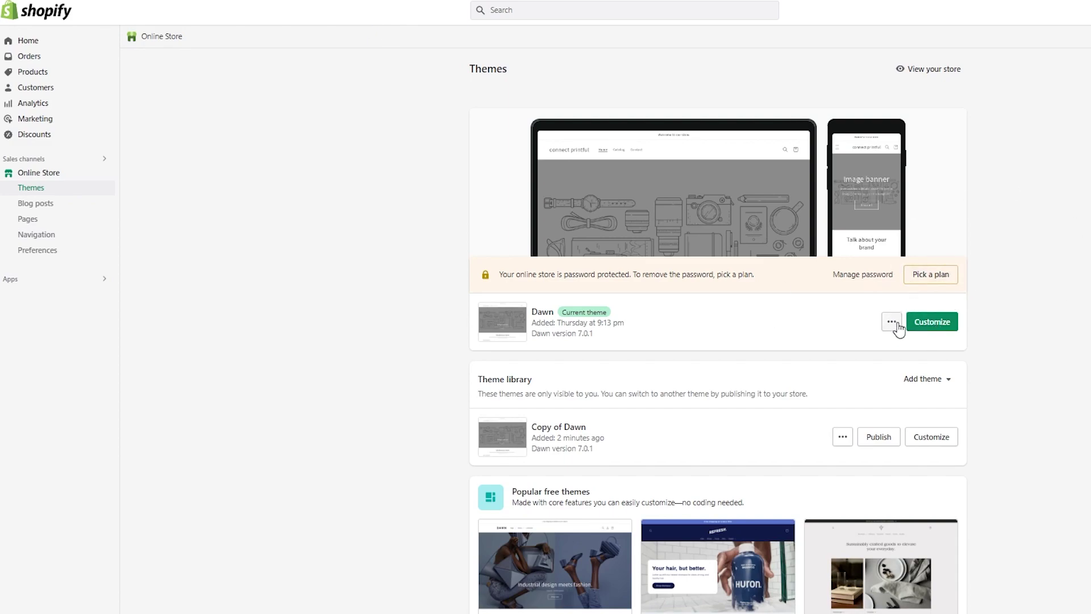
pyautogui.click(933, 324)
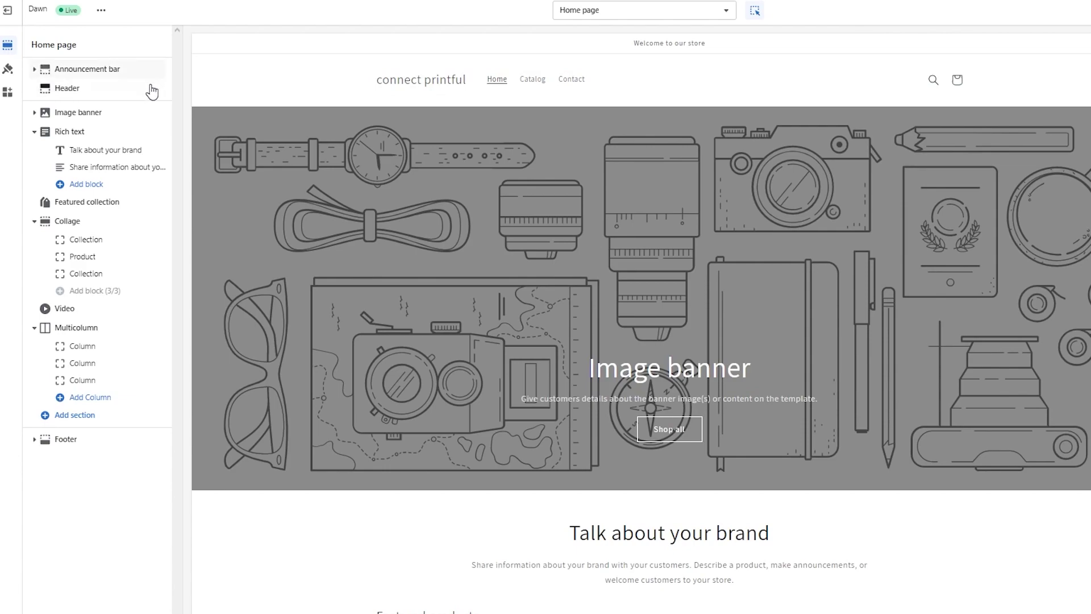
pyautogui.moveTo(145, 116)
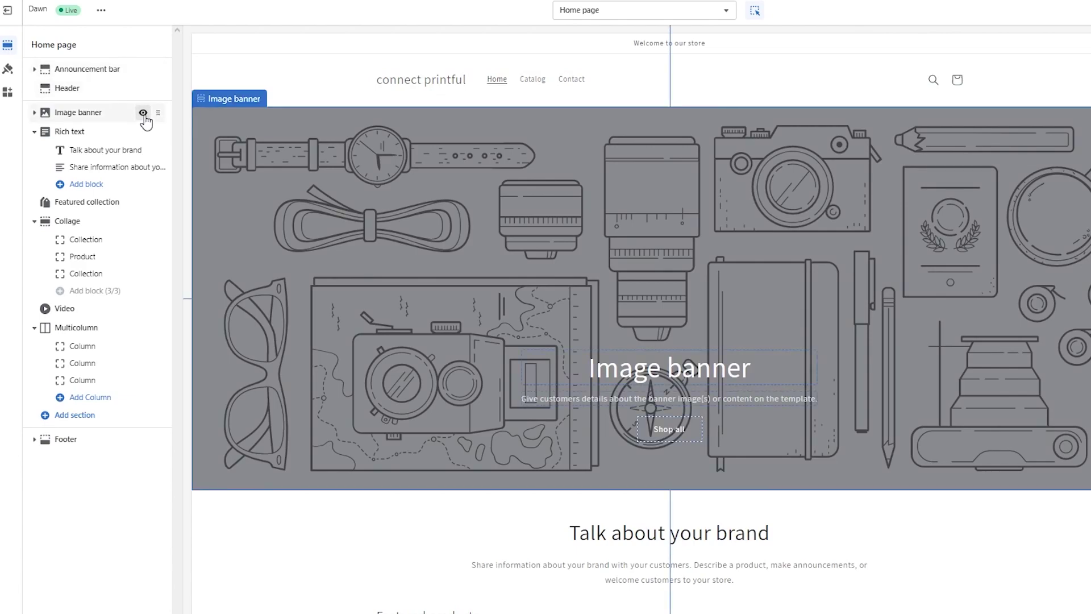
pyautogui.click(143, 113)
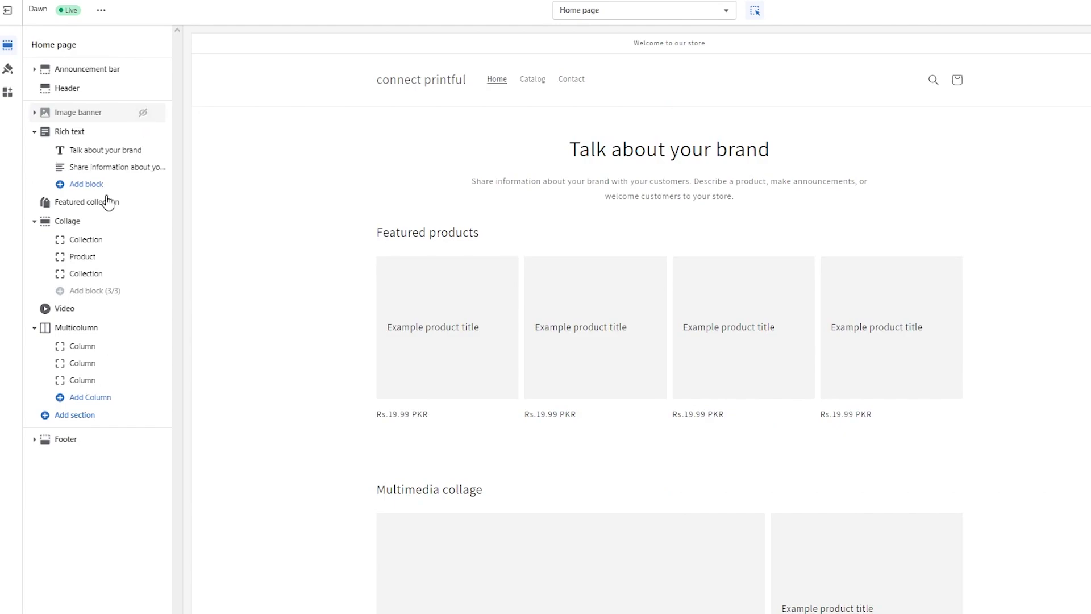
pyautogui.click(34, 112)
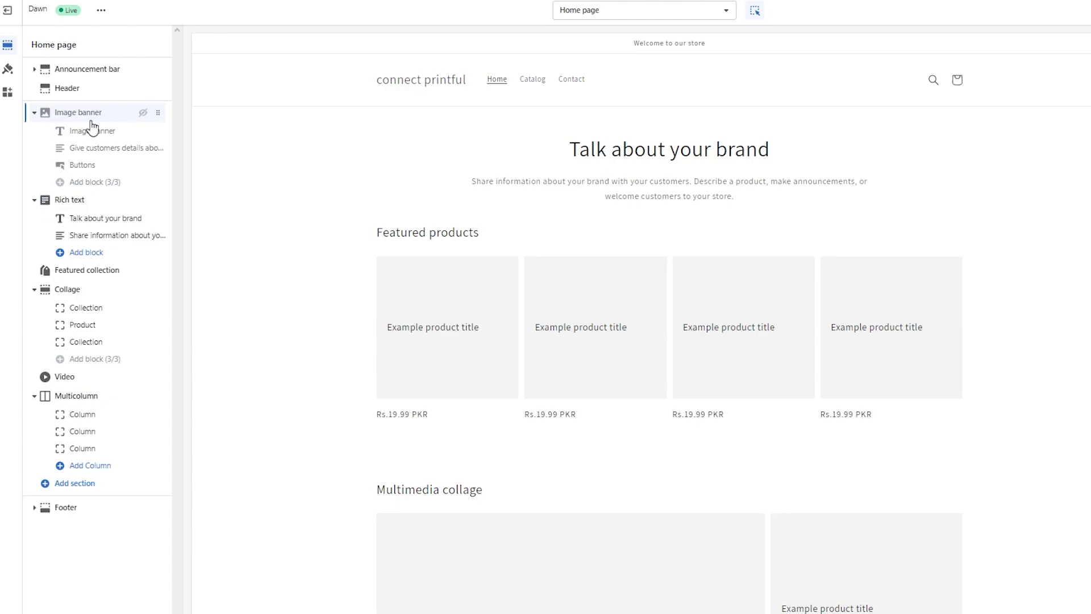
pyautogui.moveTo(86, 511)
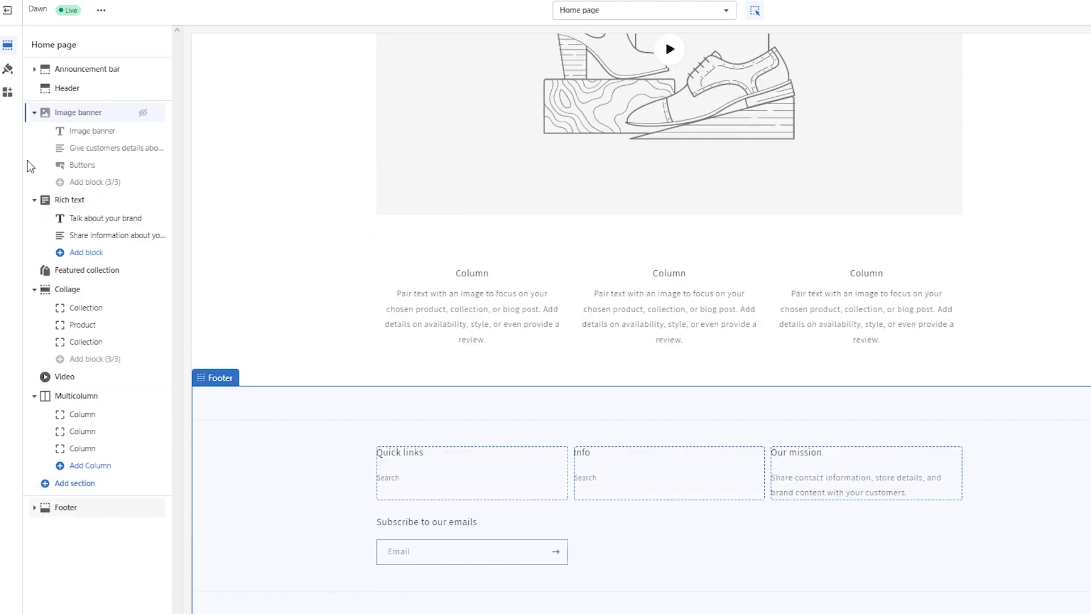
pyautogui.click(34, 113)
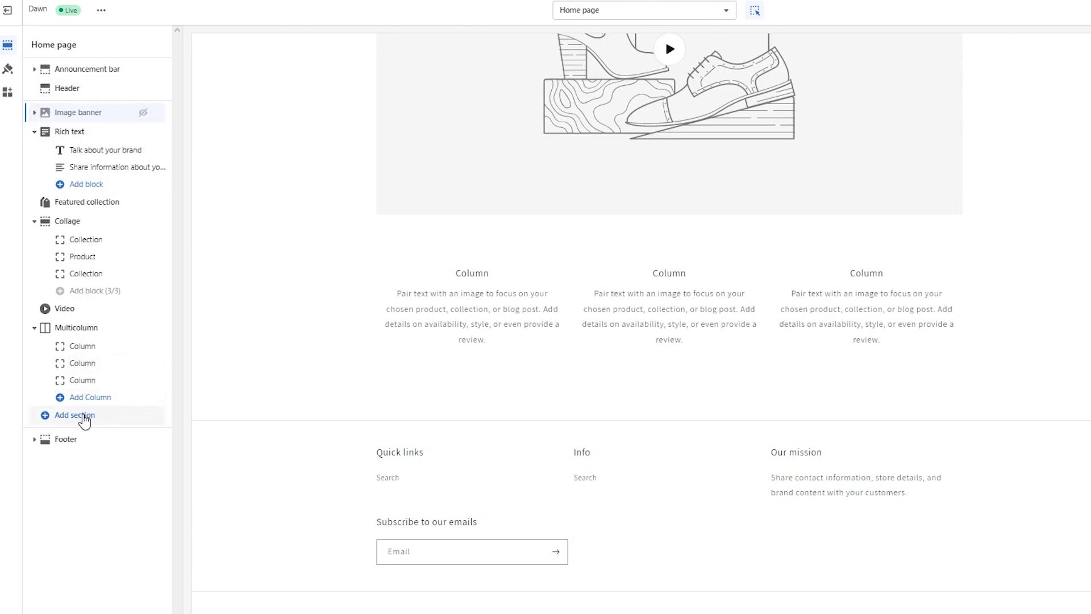
# - Add a Video Background section to the home page and move it above the Image banner section
pyautogui.click(85, 421)
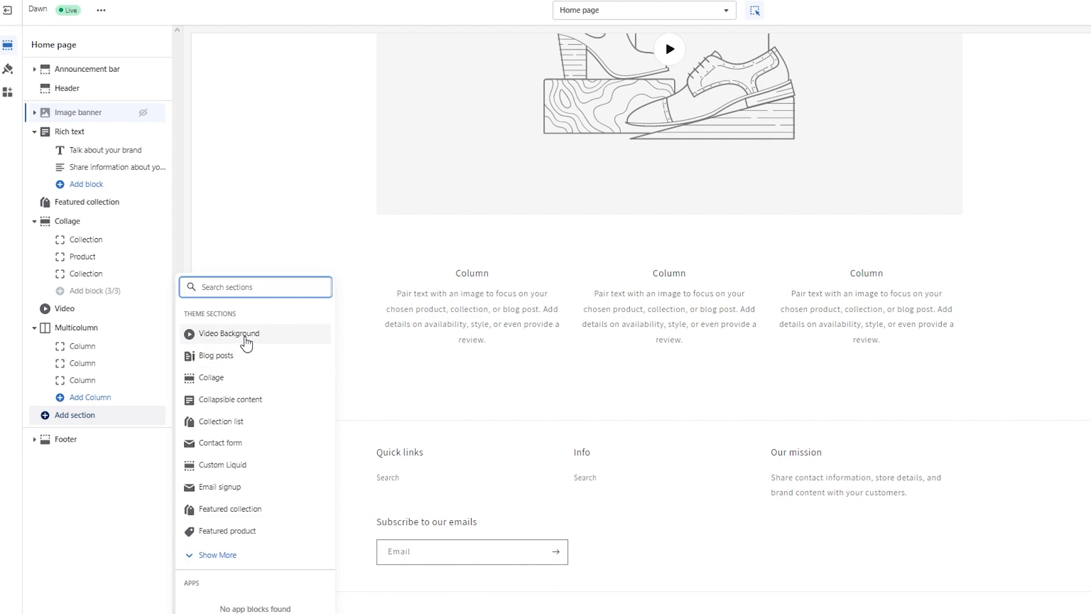
pyautogui.click(246, 340)
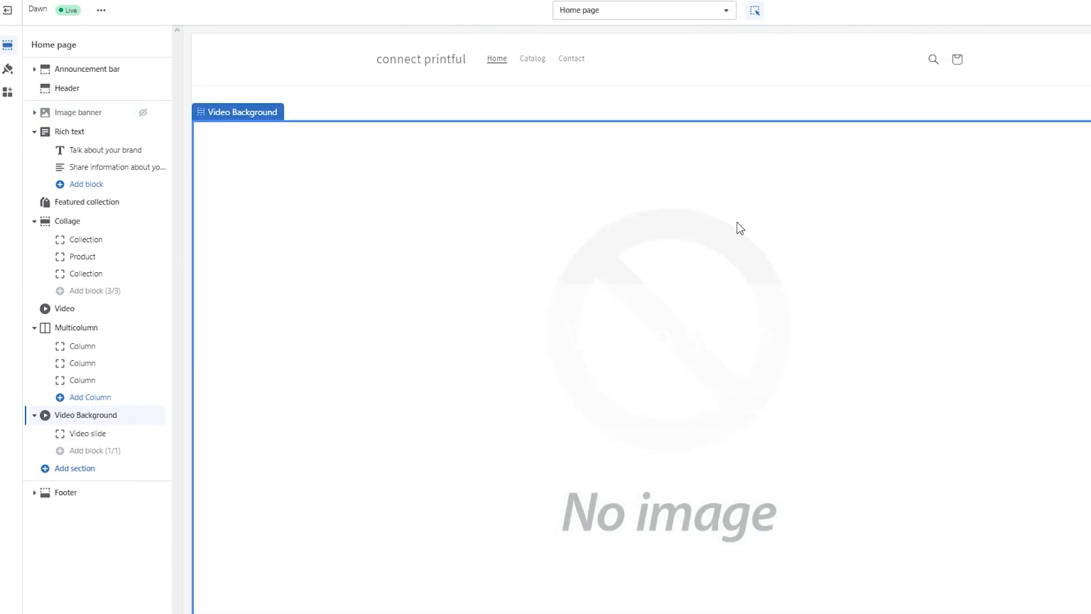
pyautogui.click(107, 416)
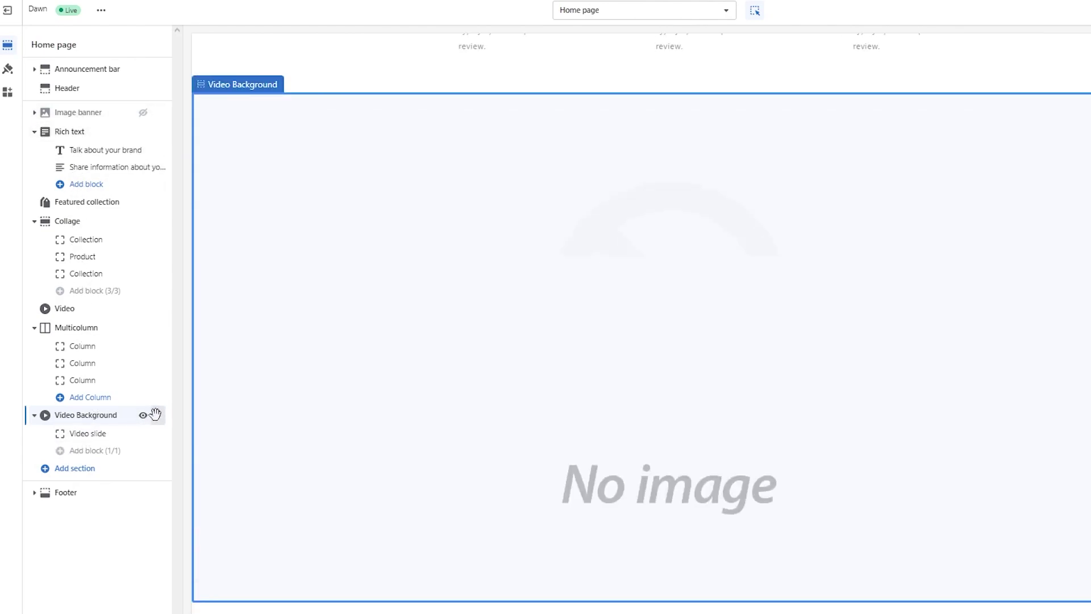
pyautogui.moveTo(169, 270); pyautogui.dragTo(163, 112)
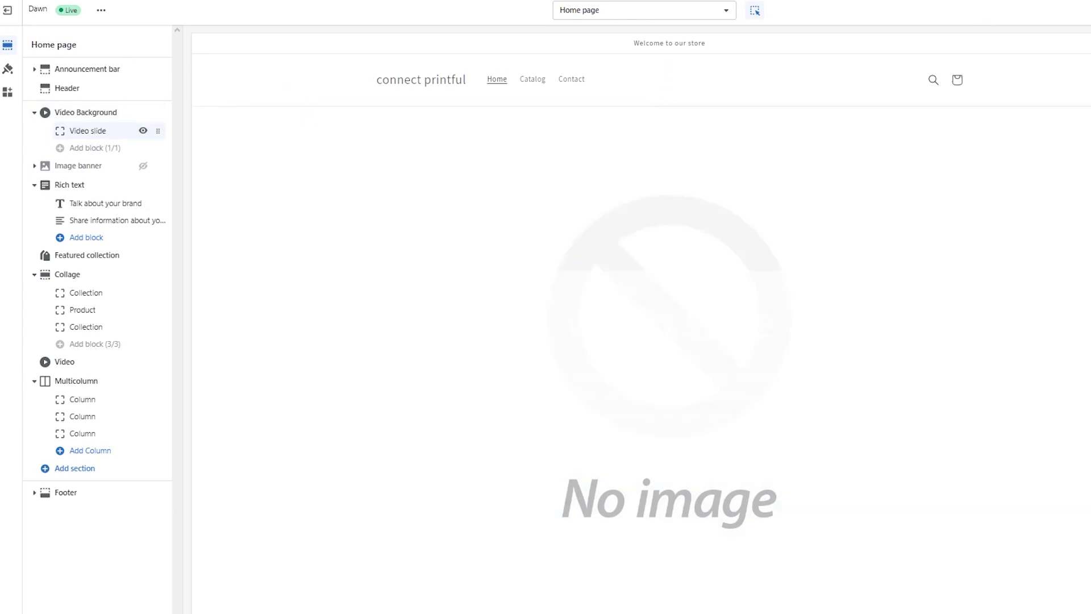
# - Set the Video slide block's video link to the uploaded lake photo's link from the clipboard history
pyautogui.click(1052, 94)
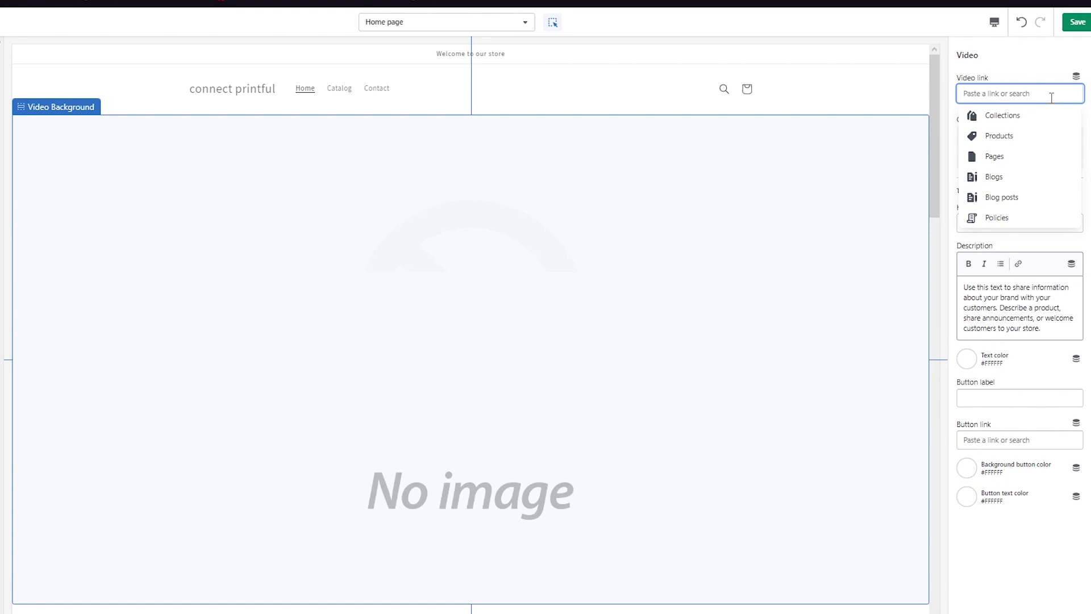
pyautogui.press('super+v')
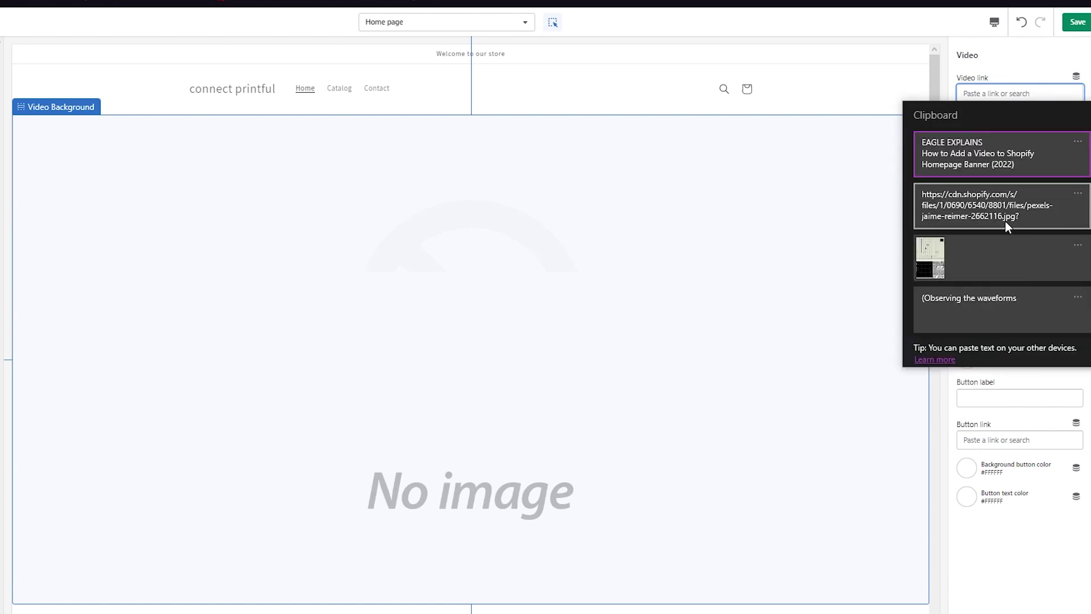
pyautogui.click(1004, 220)
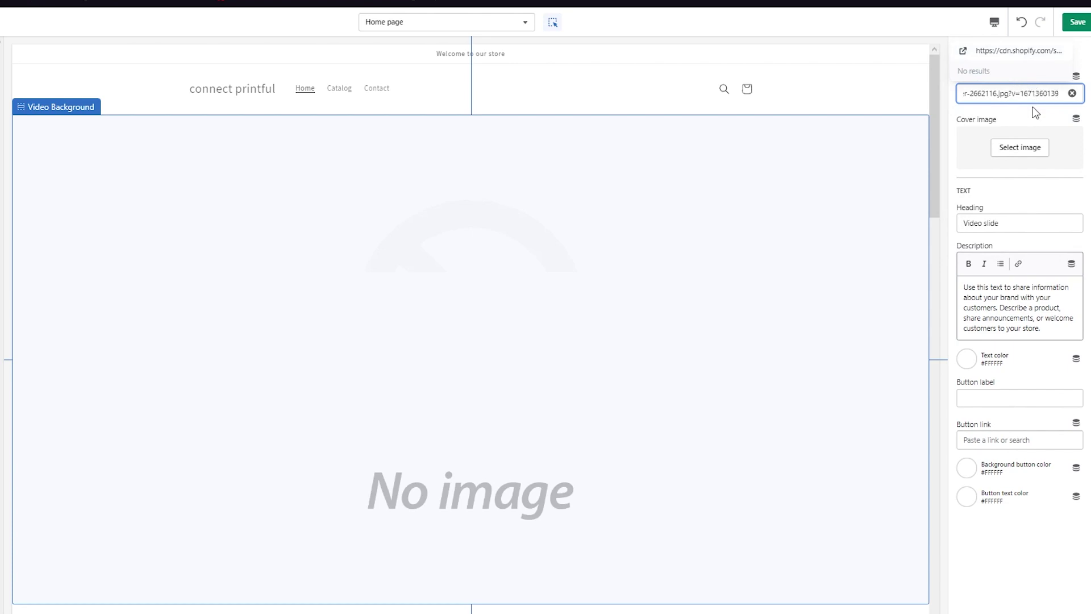
pyautogui.click(1023, 51)
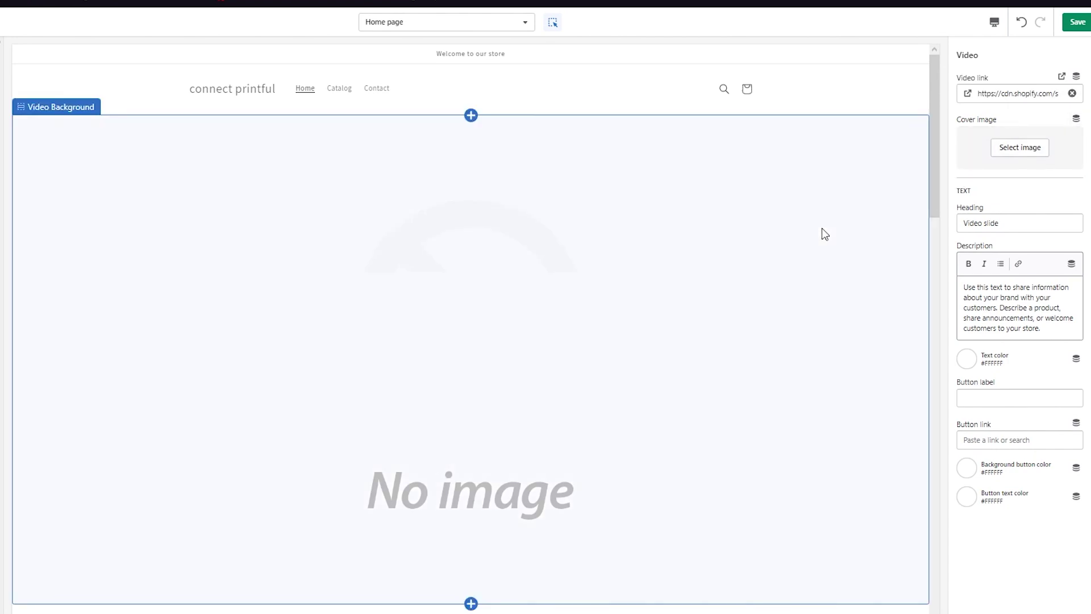
# - Set both the background button color and the button text color of the Video slide to red #FF0000
pyautogui.tripleClick(1041, 223)
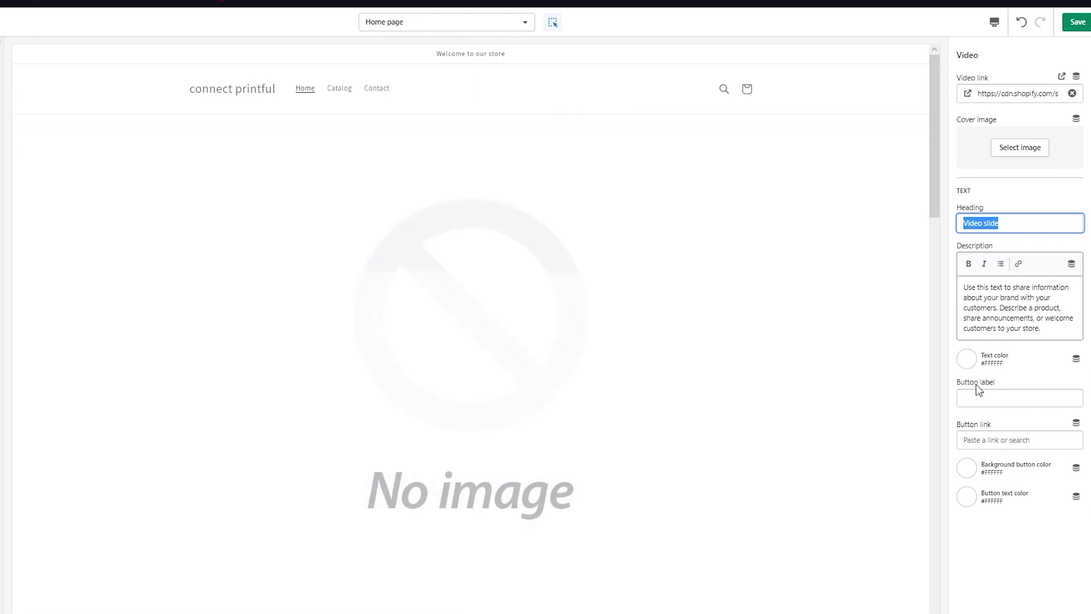
pyautogui.click(967, 469)
pyautogui.click(1041, 297)
pyautogui.click(1073, 255)
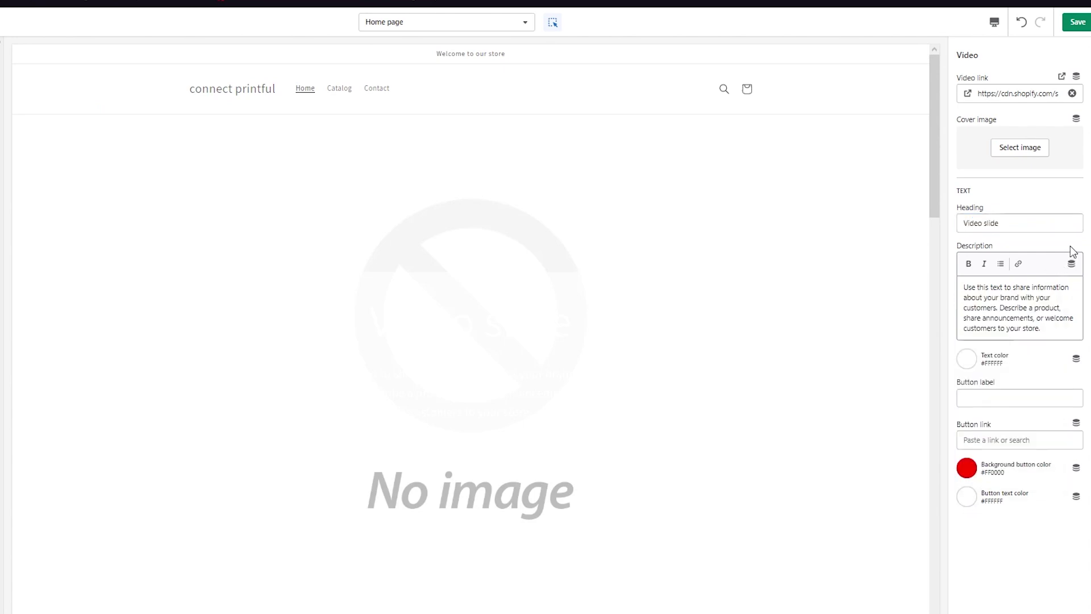
pyautogui.click(966, 496)
pyautogui.click(966, 453)
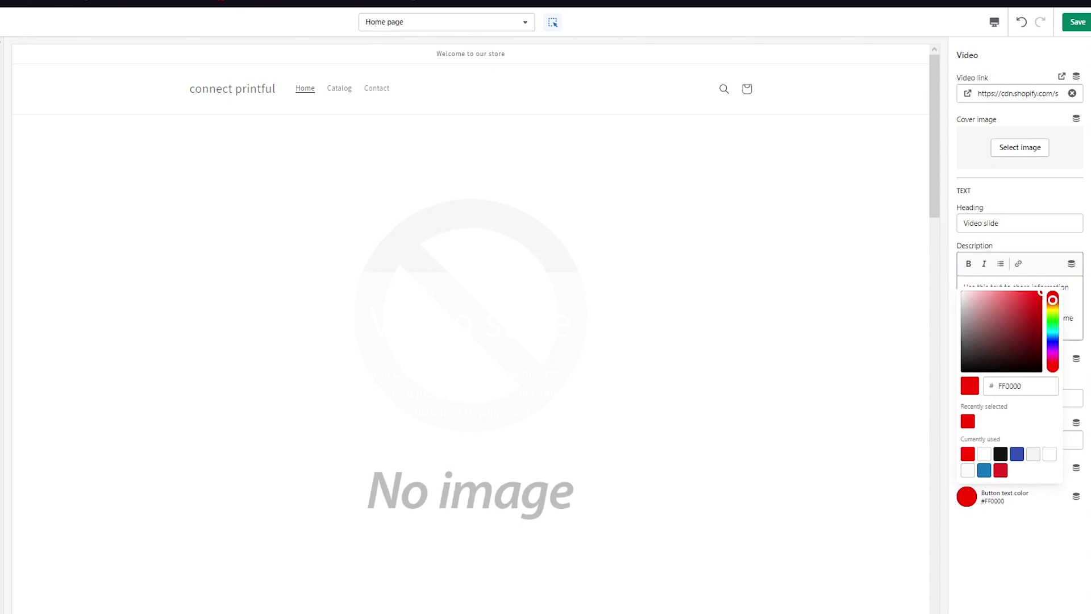
pyautogui.click(1003, 524)
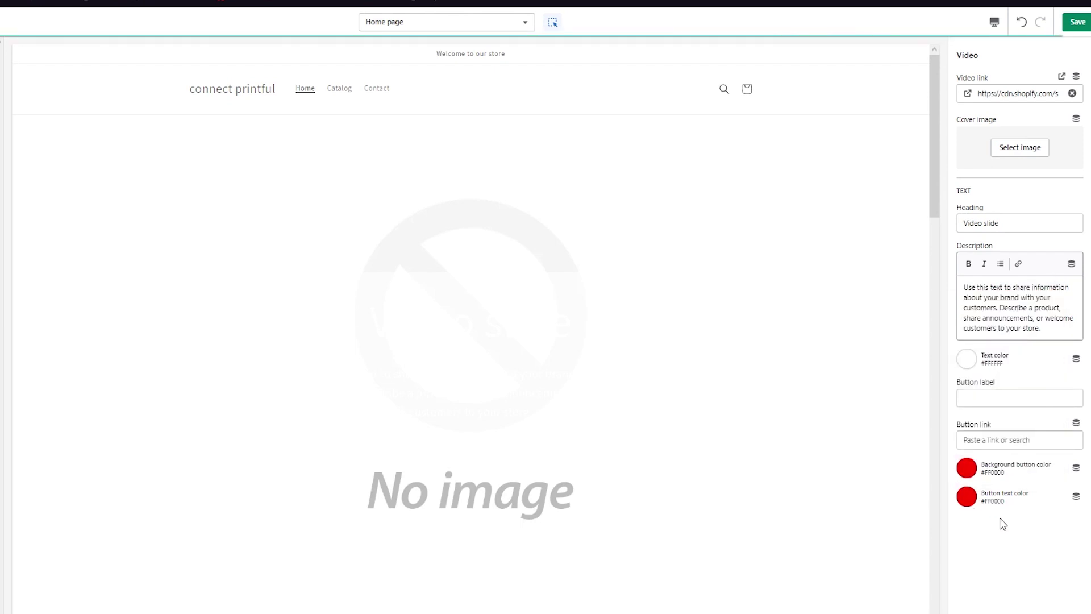
# - Change the Video slide's text color to the very dark red #300000
pyautogui.click(968, 364)
pyautogui.click(999, 176)
pyautogui.moveTo(999, 176); pyautogui.dragTo(1040, 218)
pyautogui.moveTo(1012, 210); pyautogui.dragTo(1058, 93)
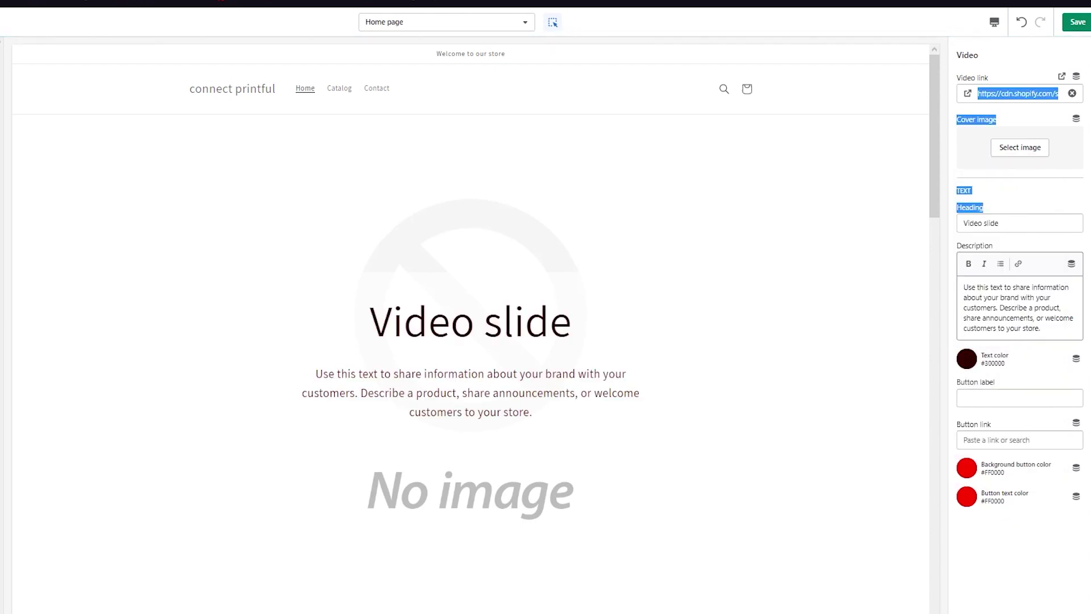
pyautogui.click(966, 358)
pyautogui.click(373, 348)
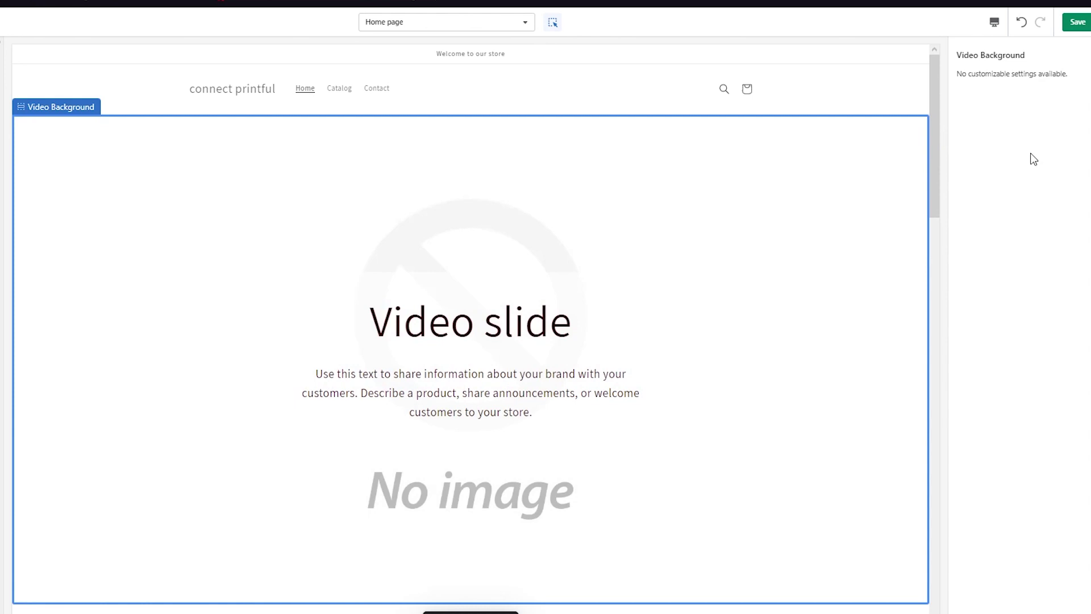
# - Replace the Video slide's description text with "HI"
pyautogui.click(622, 252)
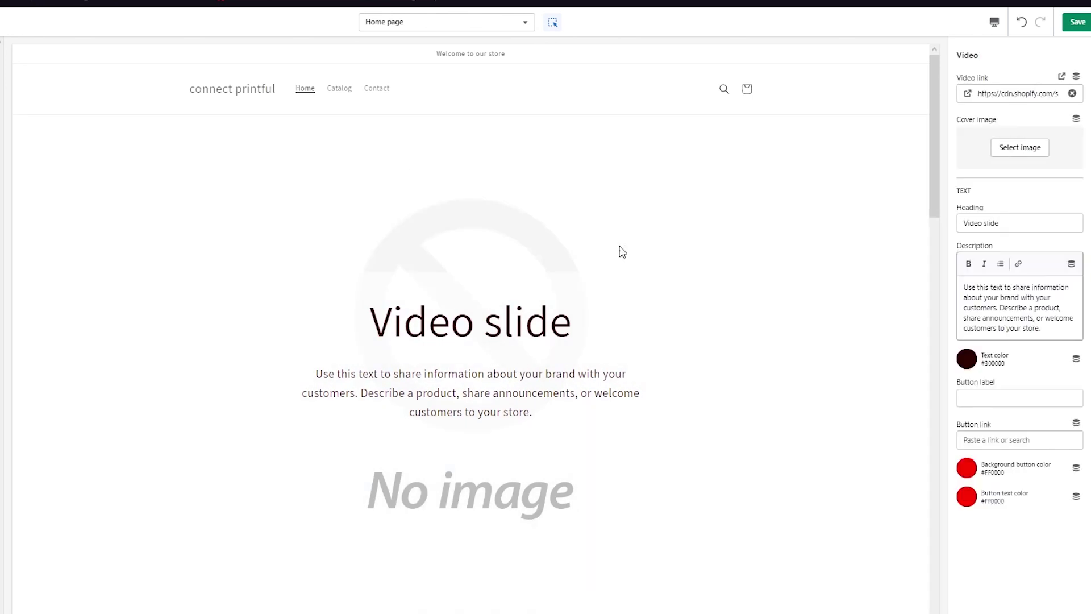
pyautogui.moveTo(1044, 335); pyautogui.dragTo(892, 236)
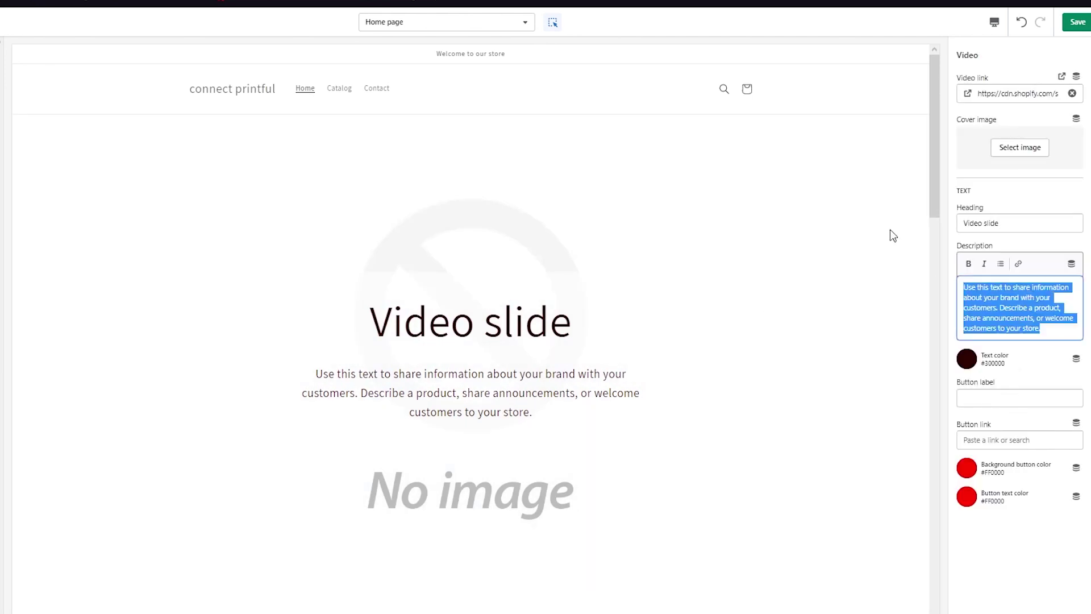
pyautogui.write('HI')
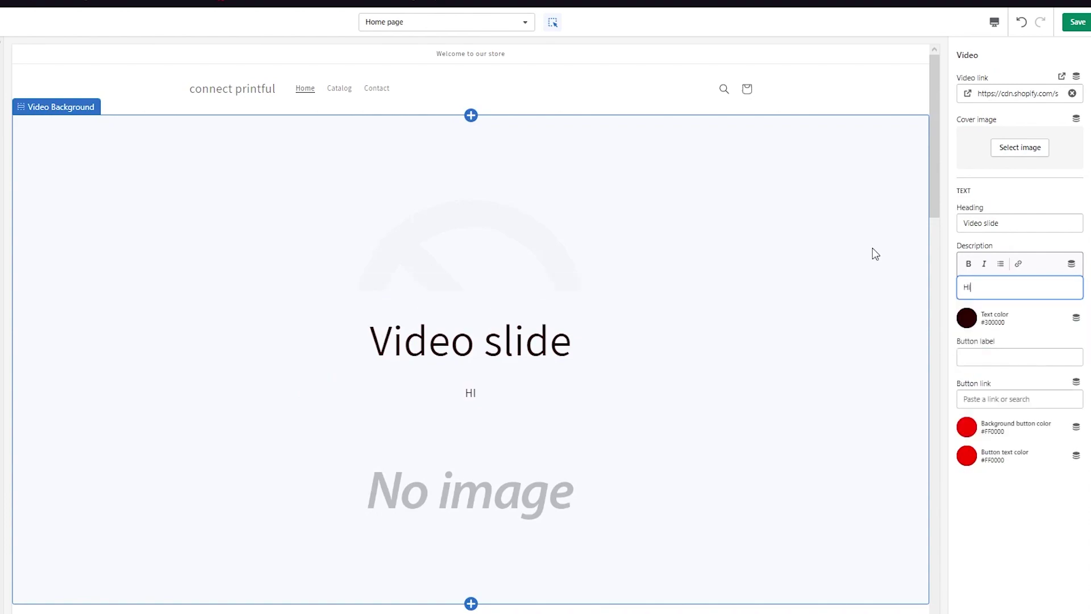
# - Extend the Video slide's description to read "HI THIS IS MY FIRST TRY AT MAKING A VIDEO BANNER"
pyautogui.write(' THIS IS MY FIRST TRY AT MAK')
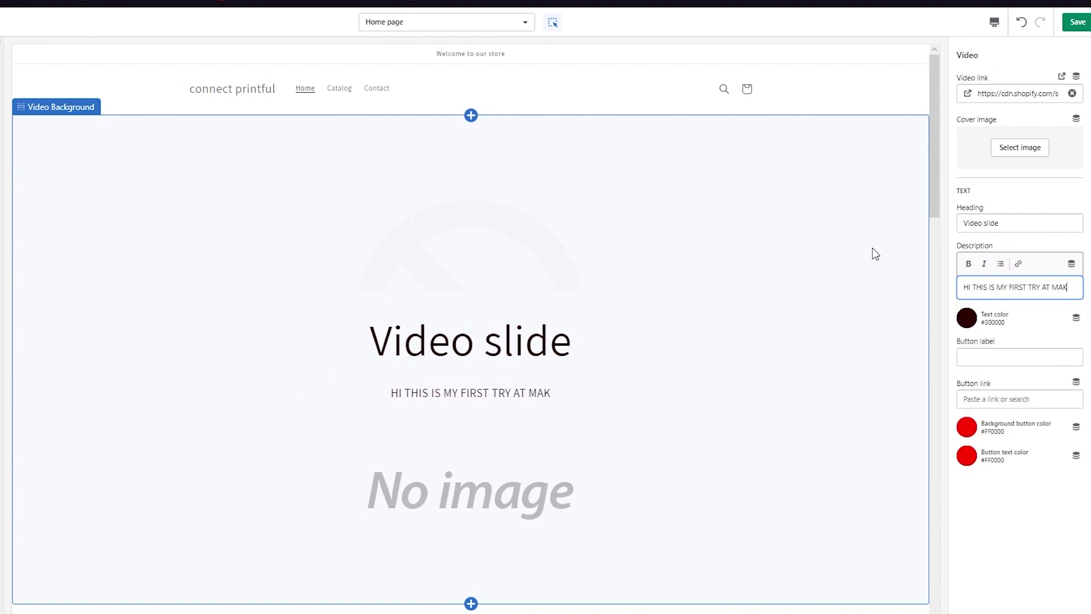
pyautogui.write('ING A VIDEO ABANE')
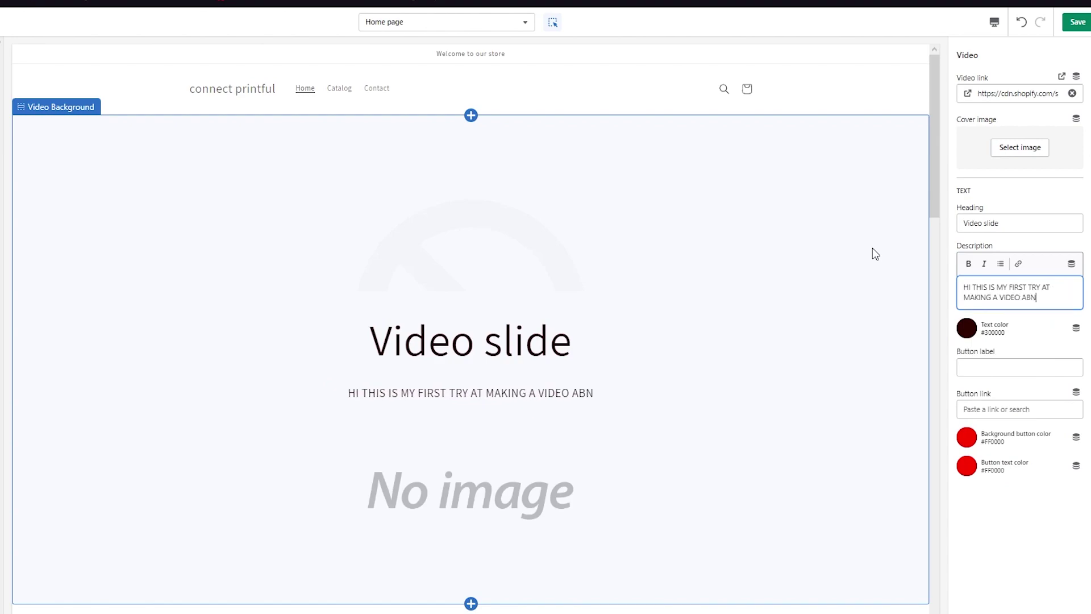
pyautogui.press('BackSpace')
pyautogui.press('BackSpace')
pyautogui.press('BackSpace')
pyautogui.press('BackSpace')
pyautogui.press('BackSpace')
pyautogui.press('BackSpace')
pyautogui.write('BANNER')
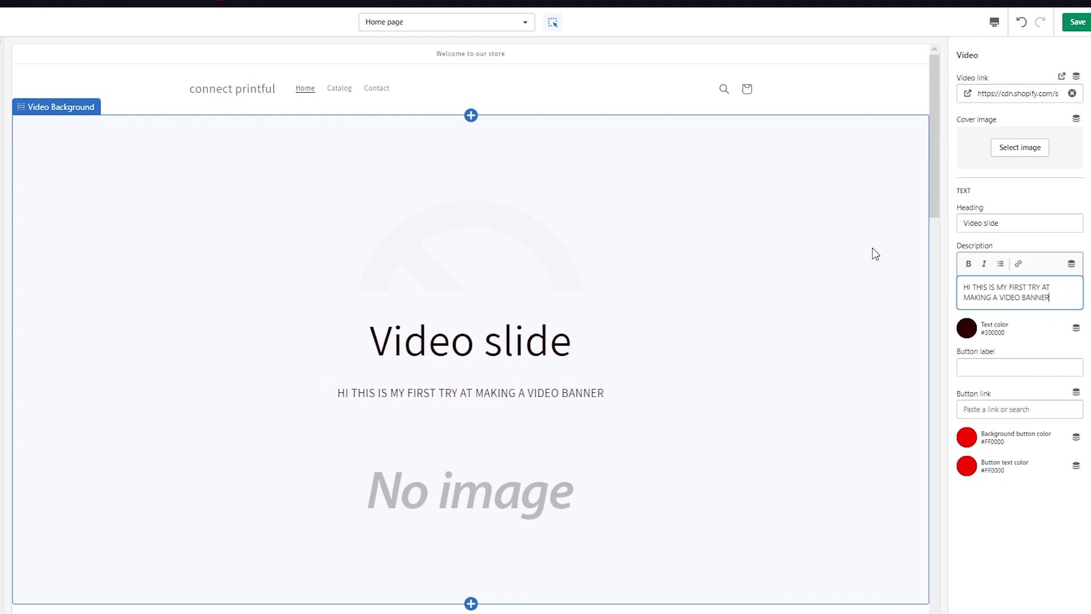
pyautogui.click(983, 367)
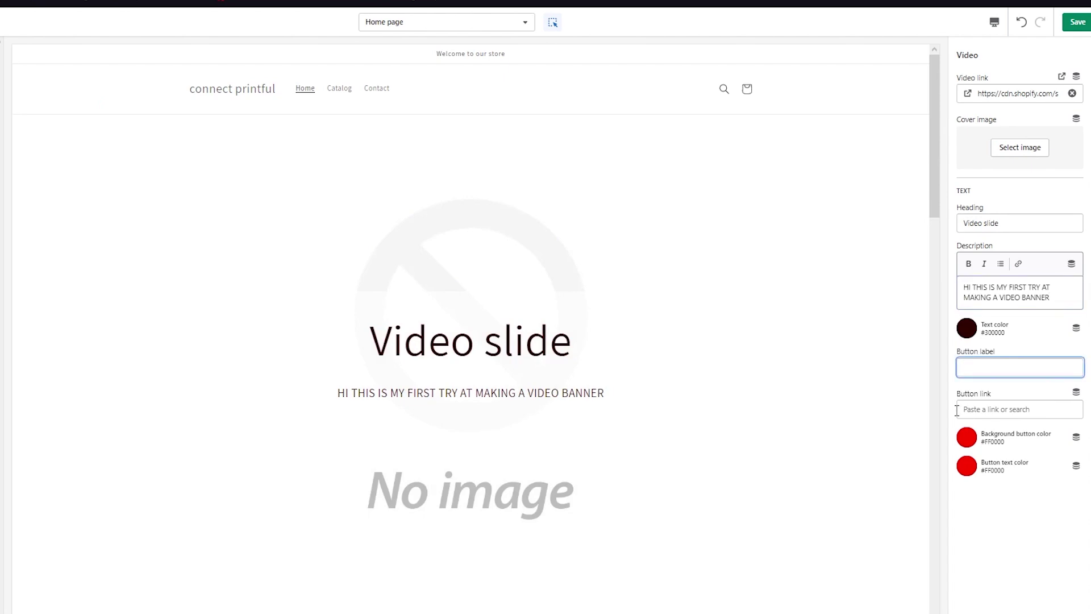
pyautogui.click(1001, 414)
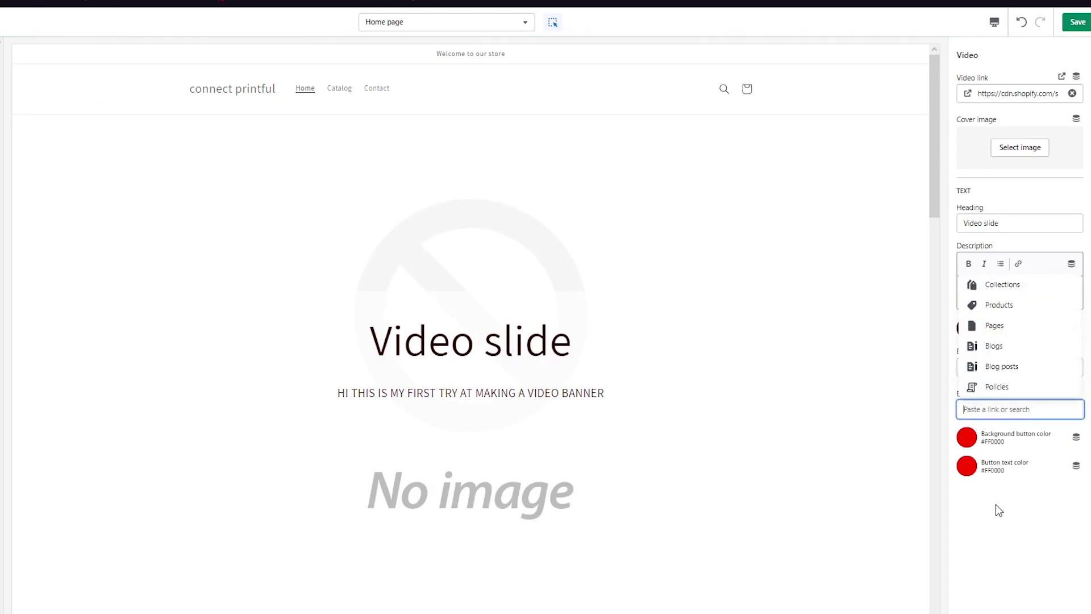
pyautogui.click(999, 510)
pyautogui.click(1018, 407)
pyautogui.click(1014, 515)
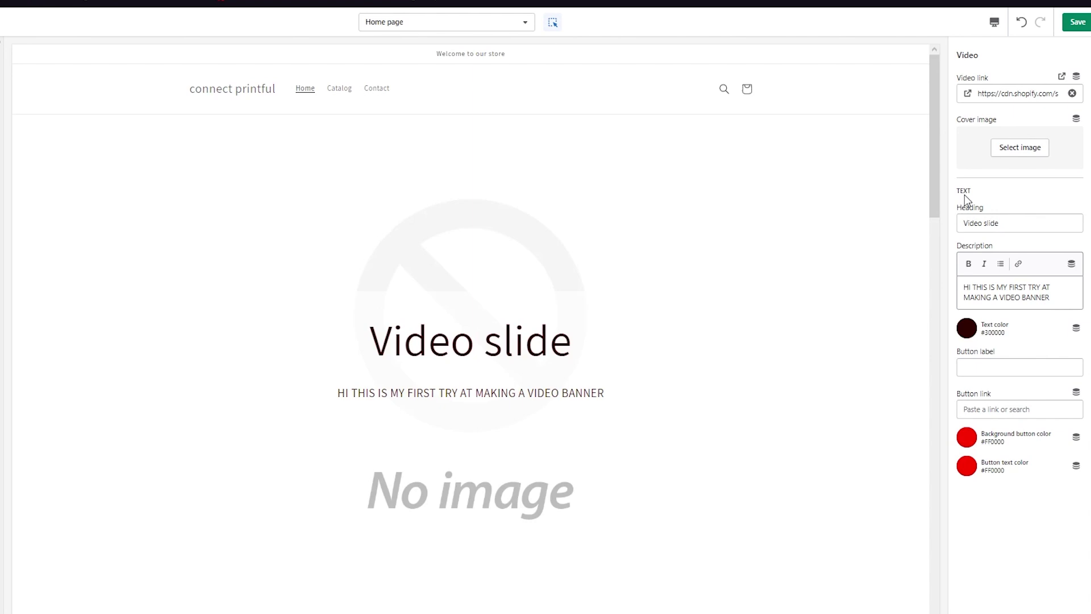
# - Save the homepage changes and select the Desktop preview
pyautogui.click(1074, 21)
pyautogui.click(994, 25)
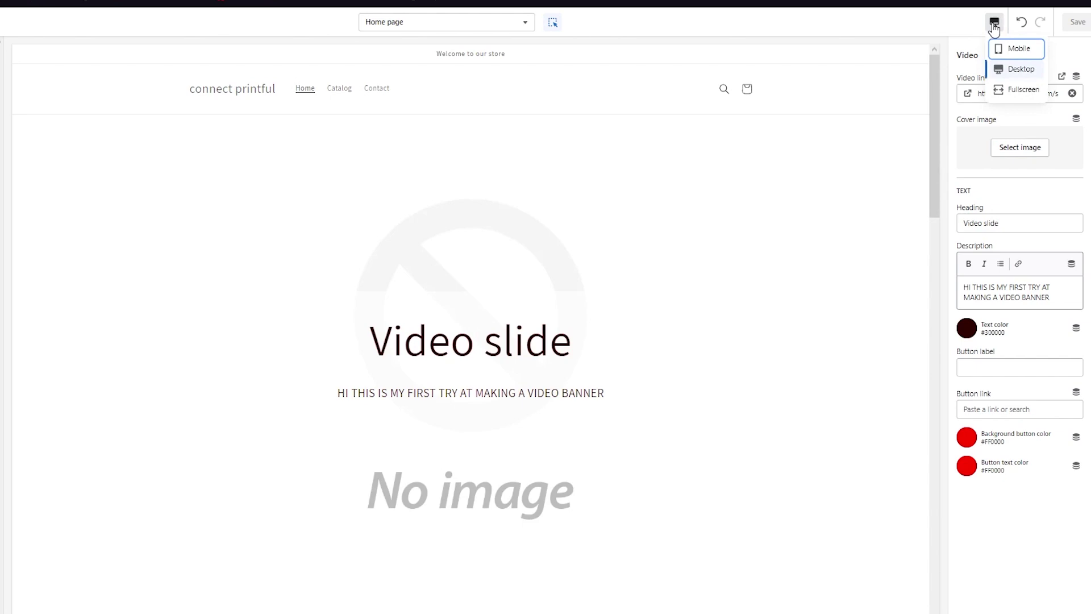
pyautogui.click(1021, 69)
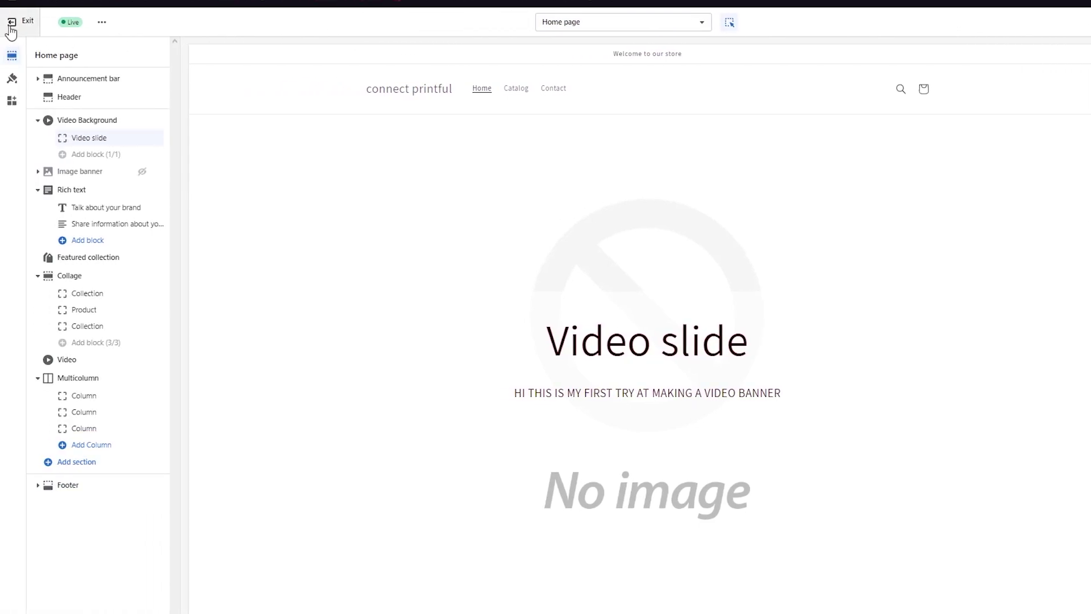
# - Exit the theme editor and open the online store to view the published homepage
pyautogui.click(11, 28)
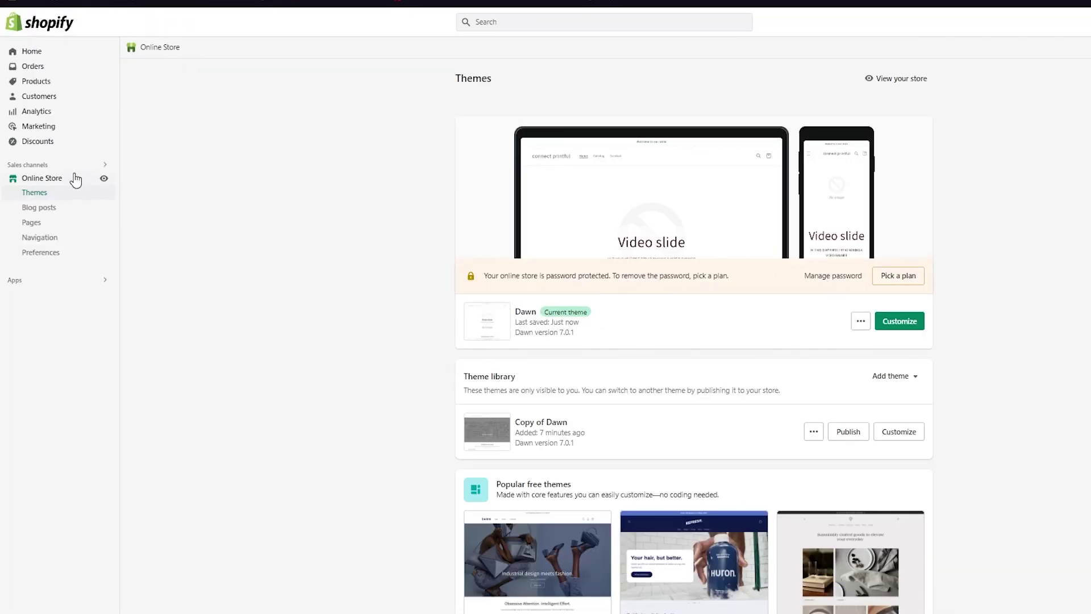
pyautogui.click(104, 179)
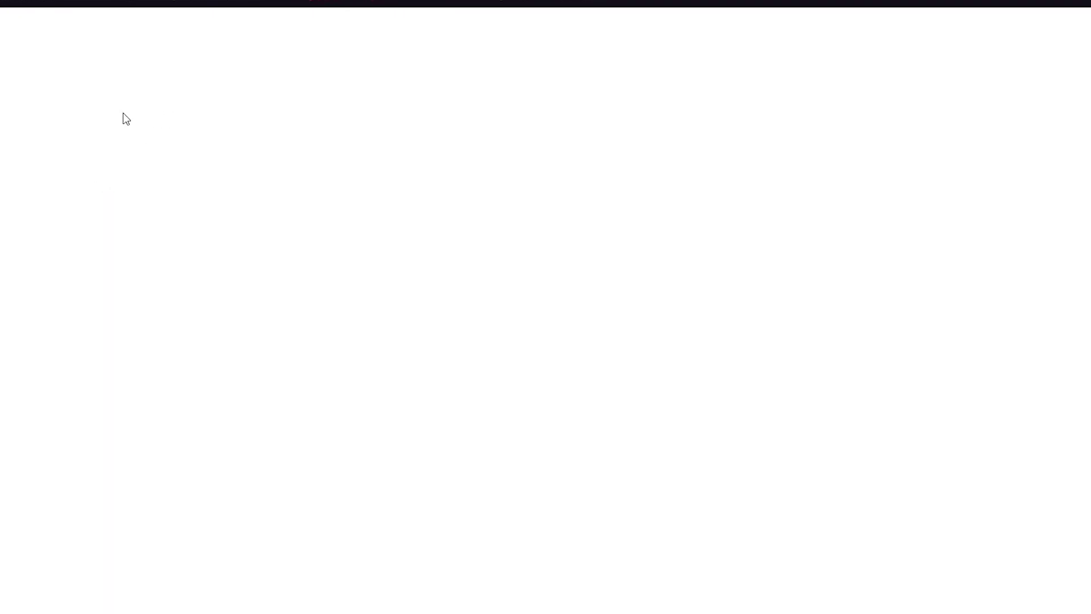